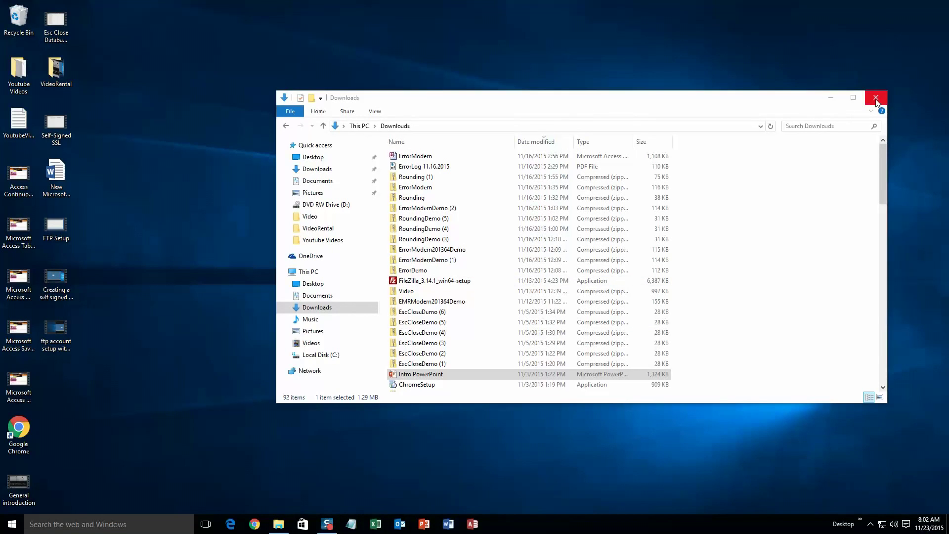
Close the Downloads File Explorer window
click(876, 99)
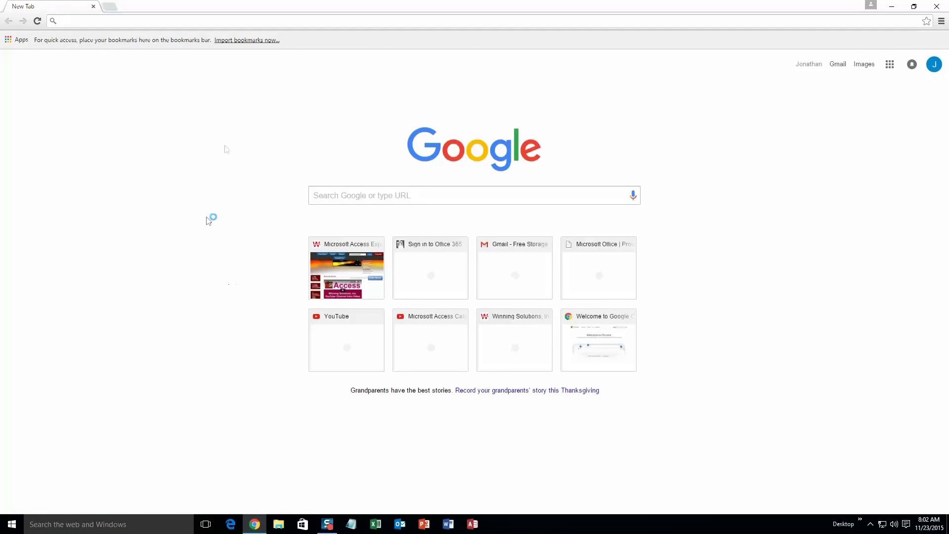
Load microsoftaccessexpert.com and expand the Database Templates (For Sale) section
text(microsoftaccessexpert.com)
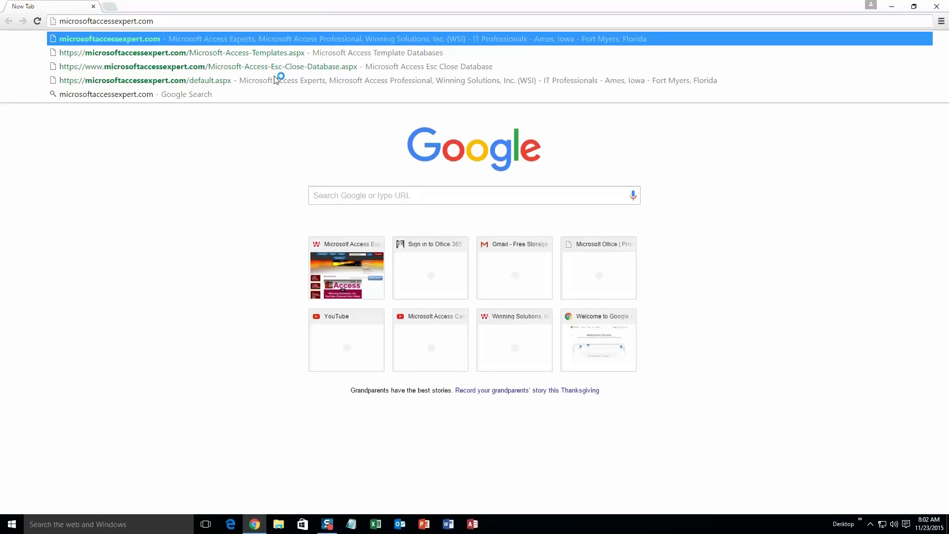
key(Return)
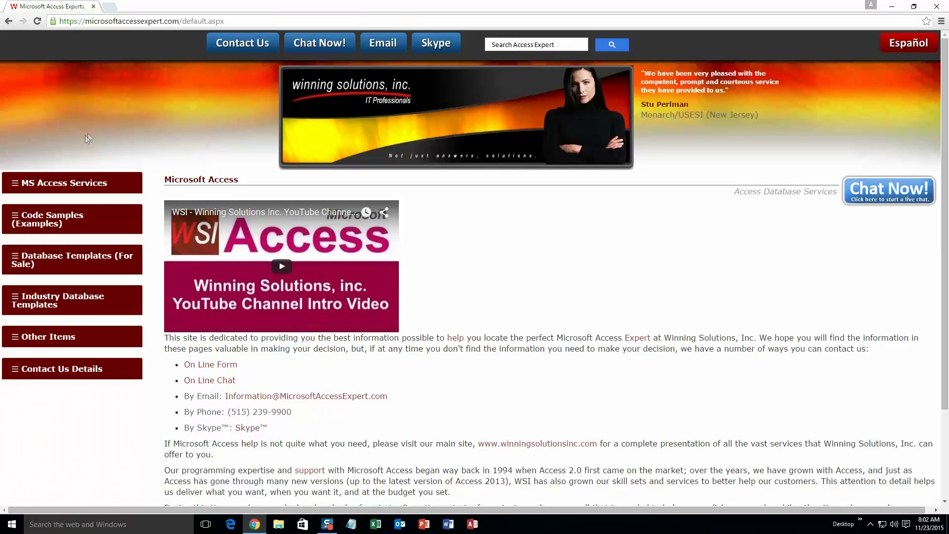
click(54, 260)
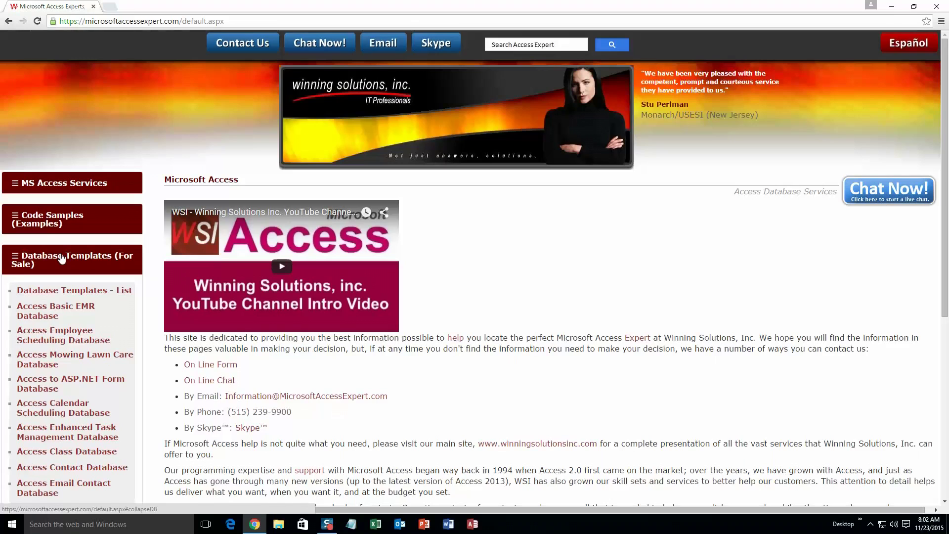
Open Database Templates - List and scroll to the Reservations and Booking section
click(66, 292)
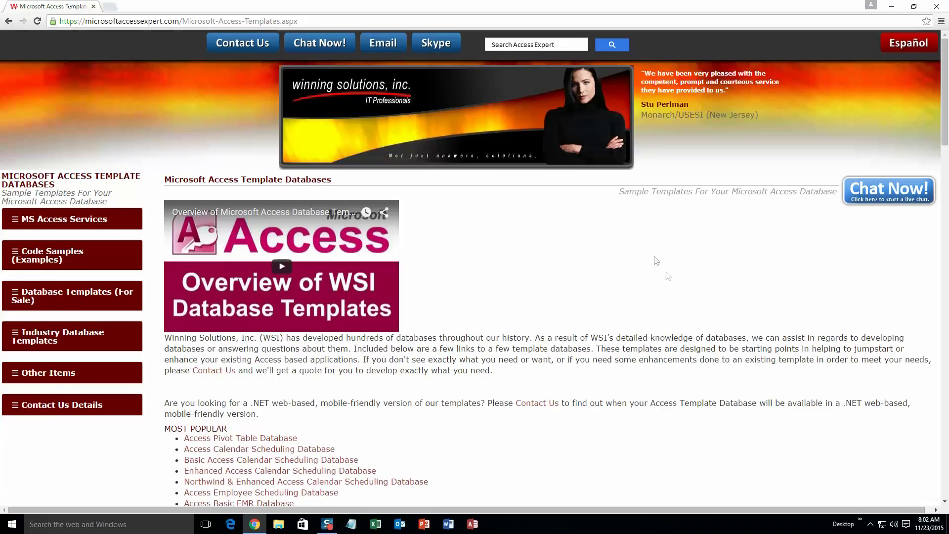
scroll(549, 308, down, 3)
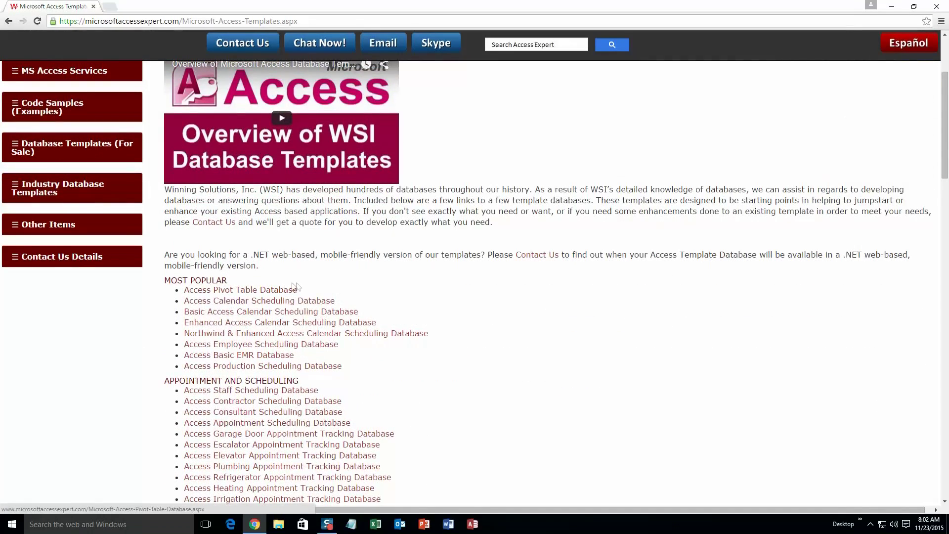
scroll(301, 292, down, 4)
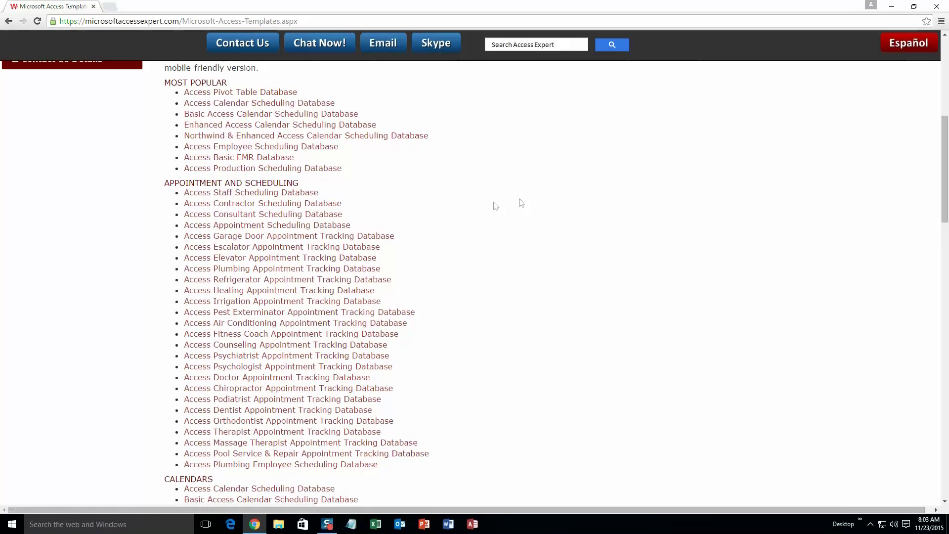
scroll(459, 237, down, 3)
scroll(445, 257, down, 2)
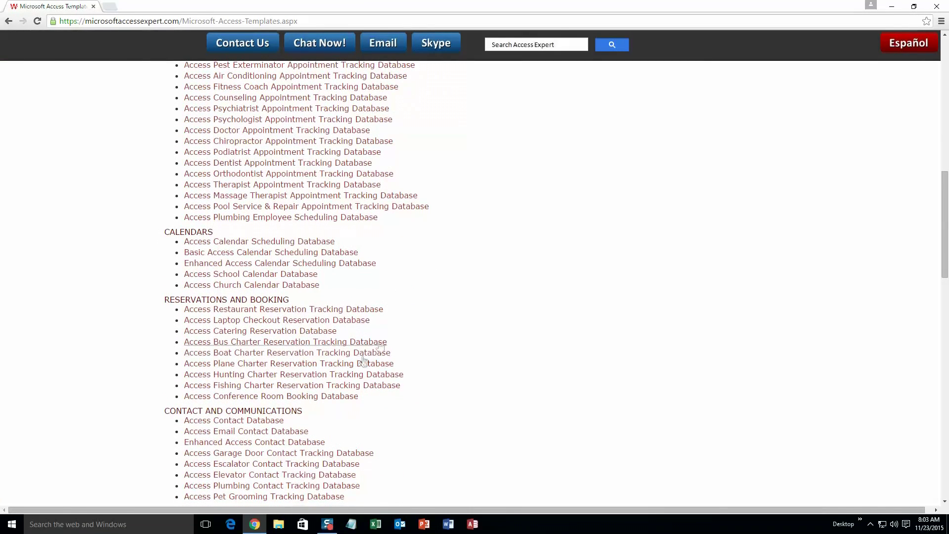
scroll(395, 339, down, 3)
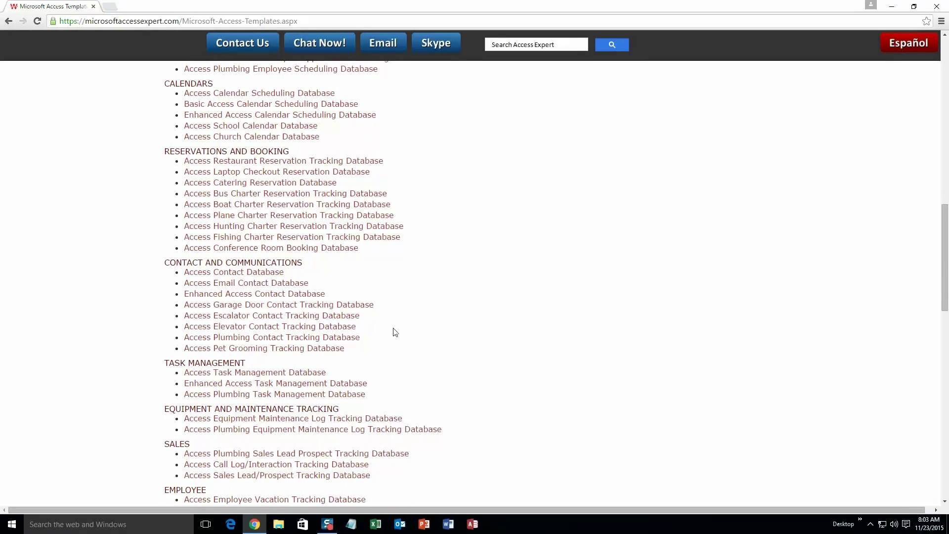
scroll(396, 331, down, 3)
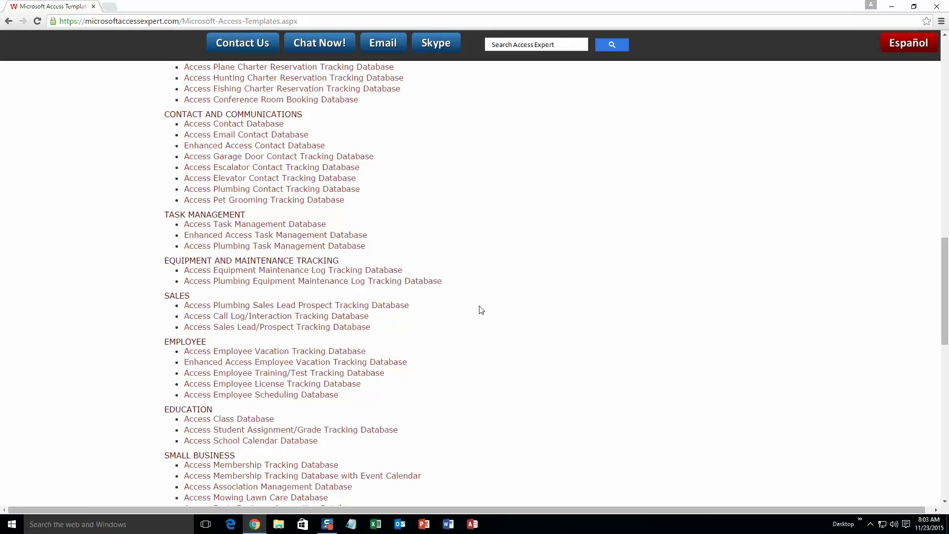
scroll(509, 362, down, 3)
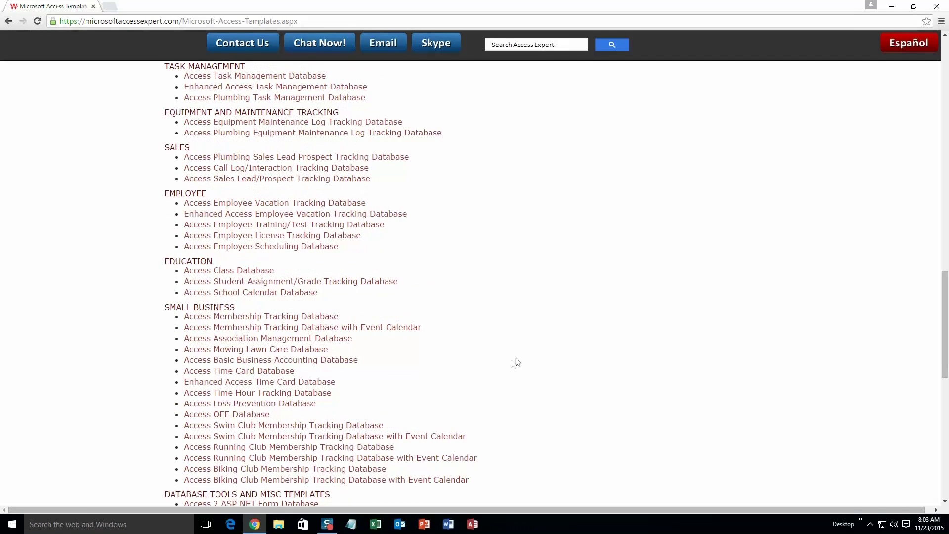
scroll(516, 354, down, 4)
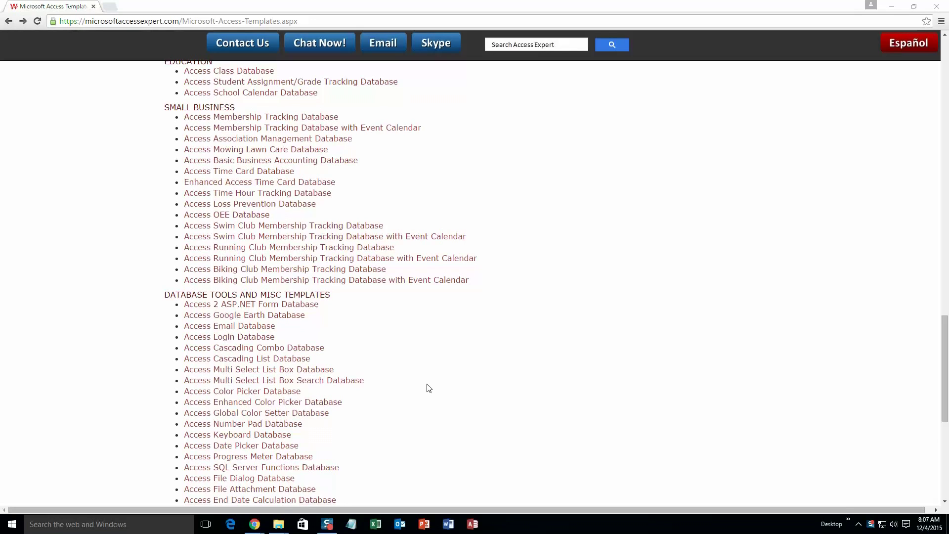
scroll(428, 388, up, 8)
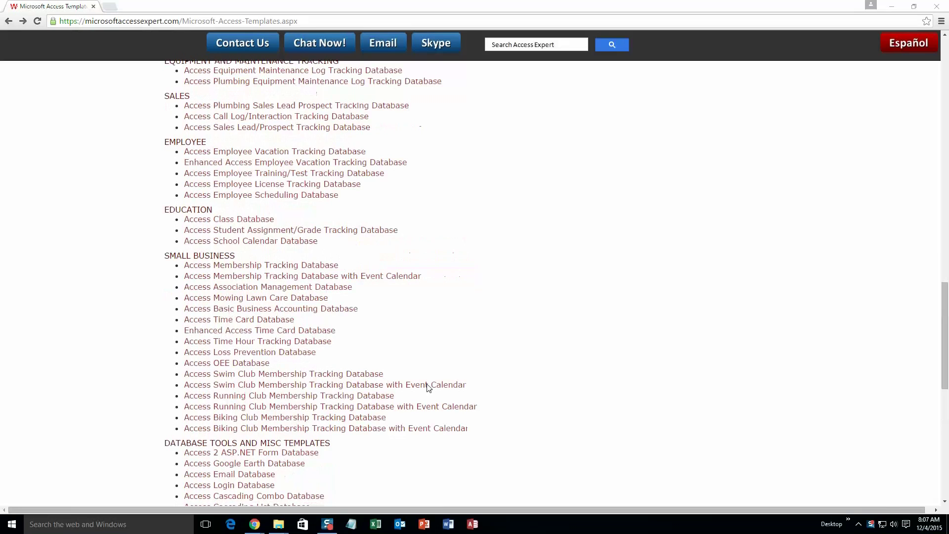
scroll(429, 388, up, 2)
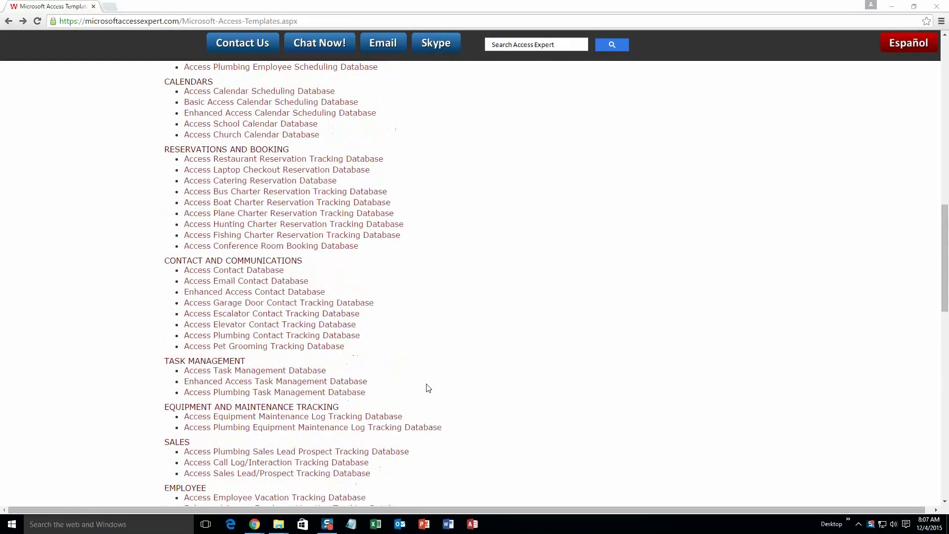
Download the Catering Reservation Access 2010/2013/2016 demo, CateringModernDemo.zip, and open it
click(262, 182)
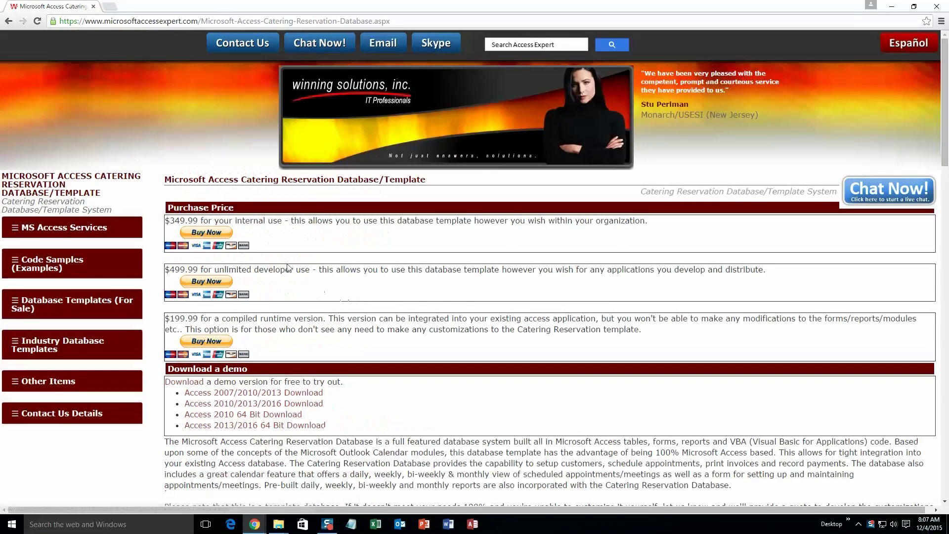
scroll(289, 236, down, 1)
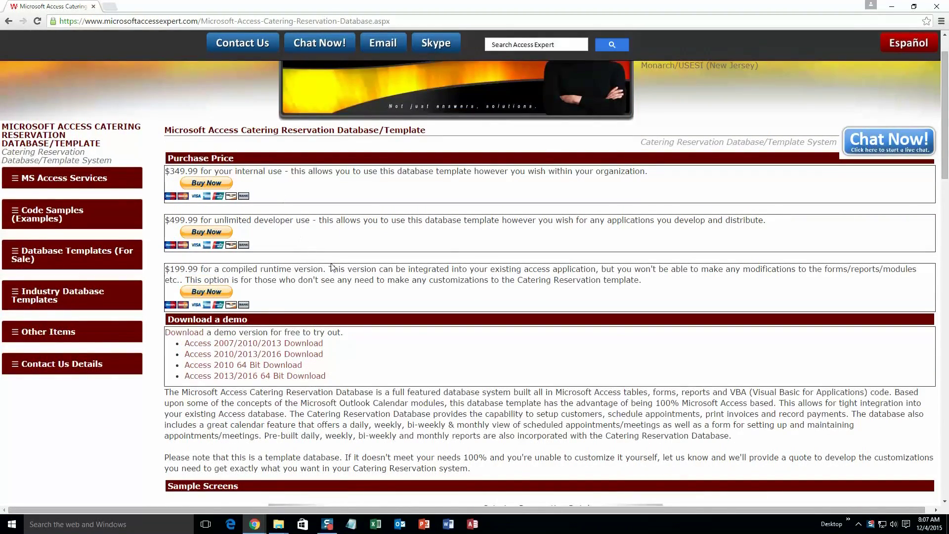
click(289, 354)
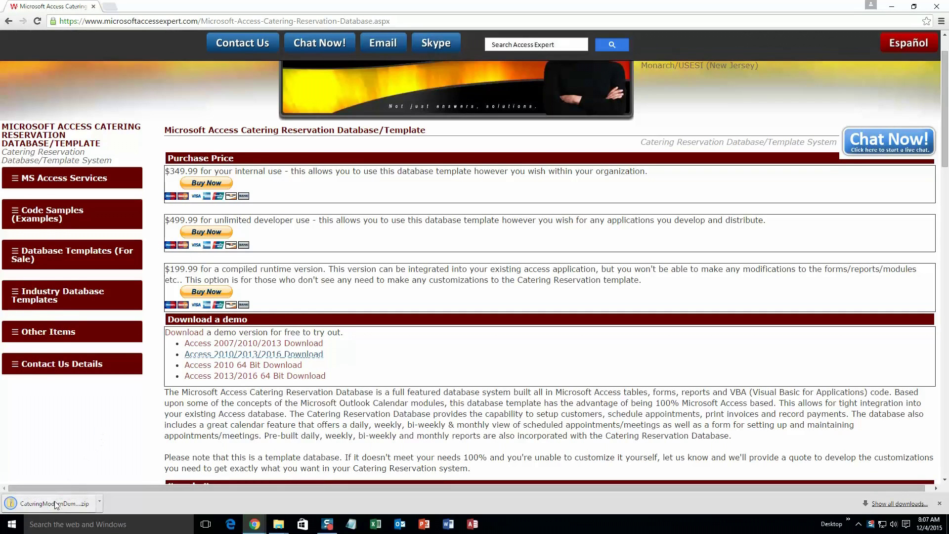
click(52, 500)
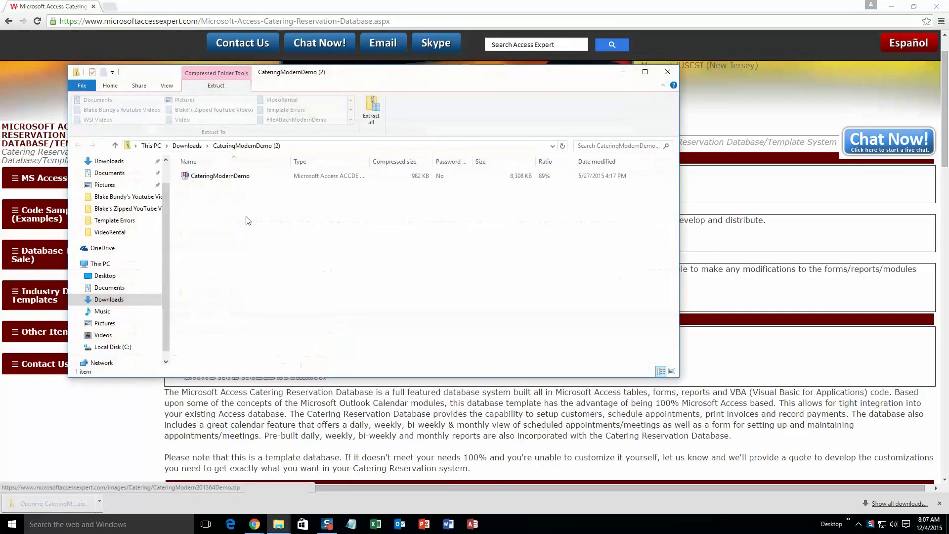
Extract CateringModernDemo into the Downloads folder and open it with Access 2016
click(264, 177)
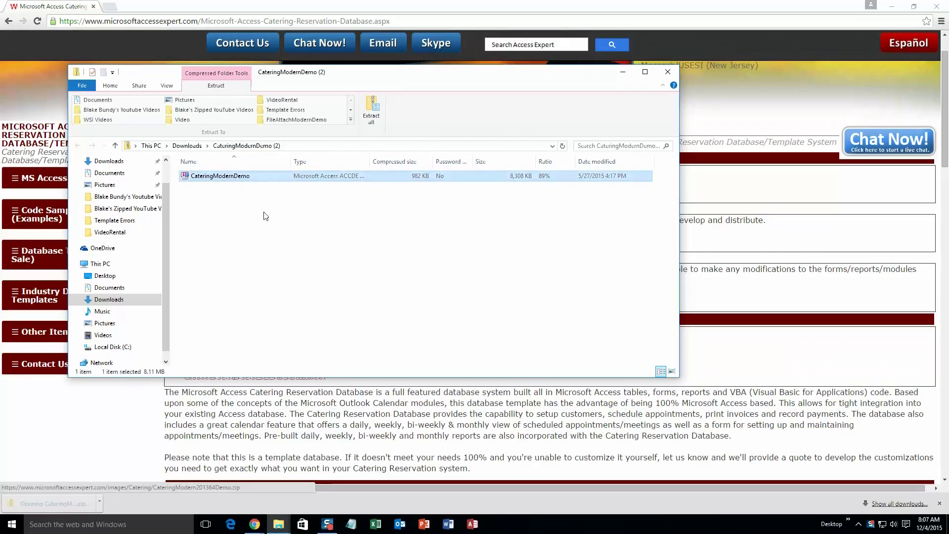
click(374, 120)
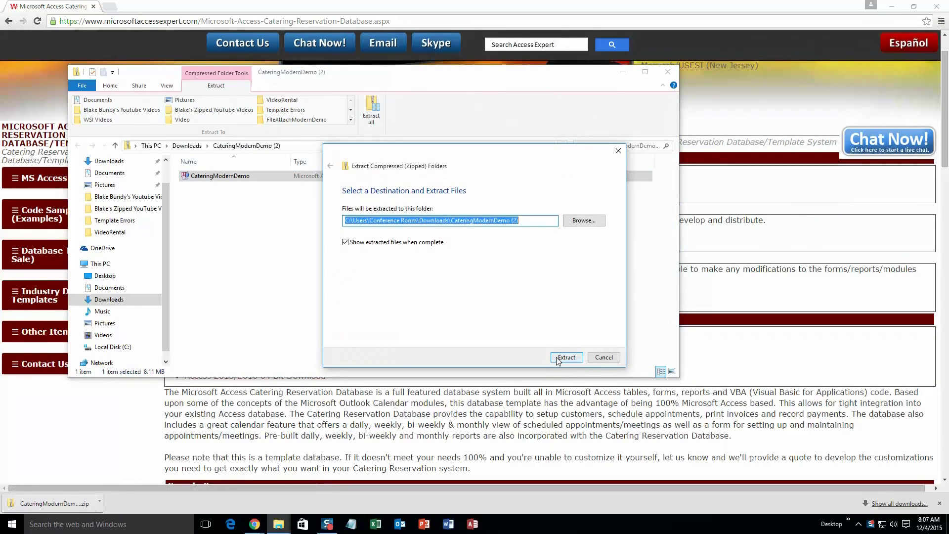
click(566, 357)
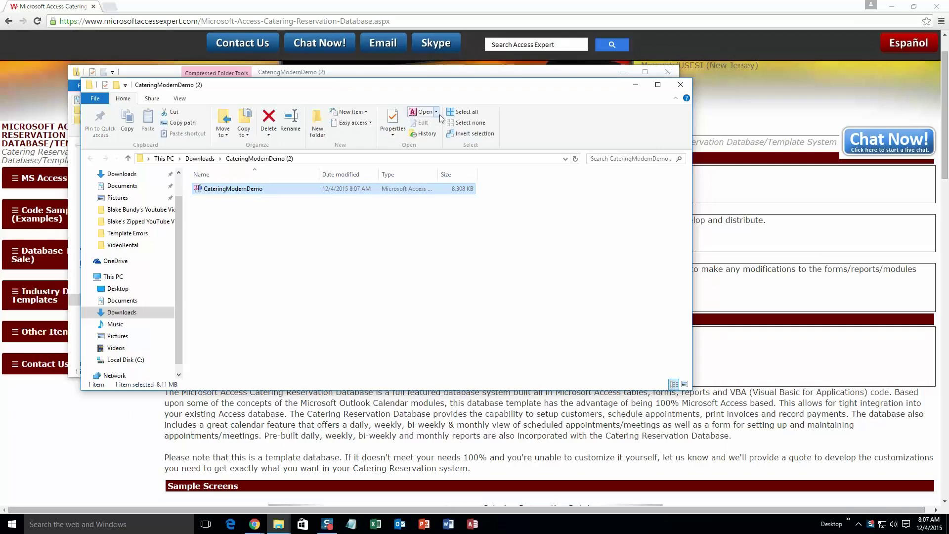
click(436, 112)
click(437, 136)
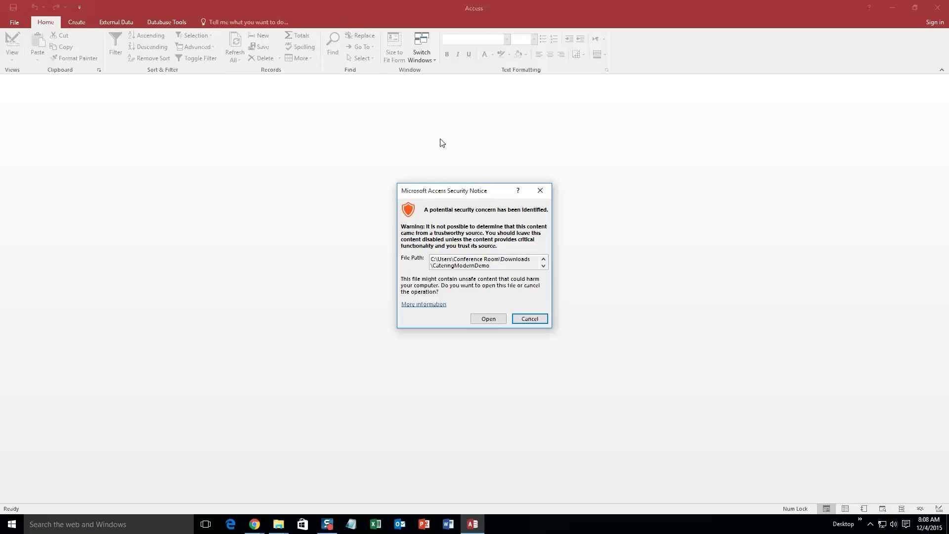
Accept the security notice and close the Demo popup to reach the Main Menu
click(486, 319)
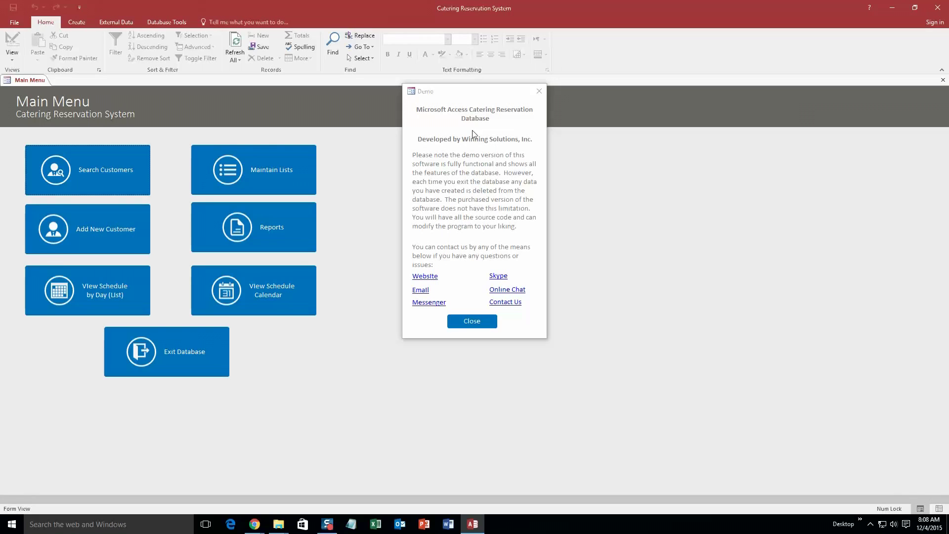
click(470, 321)
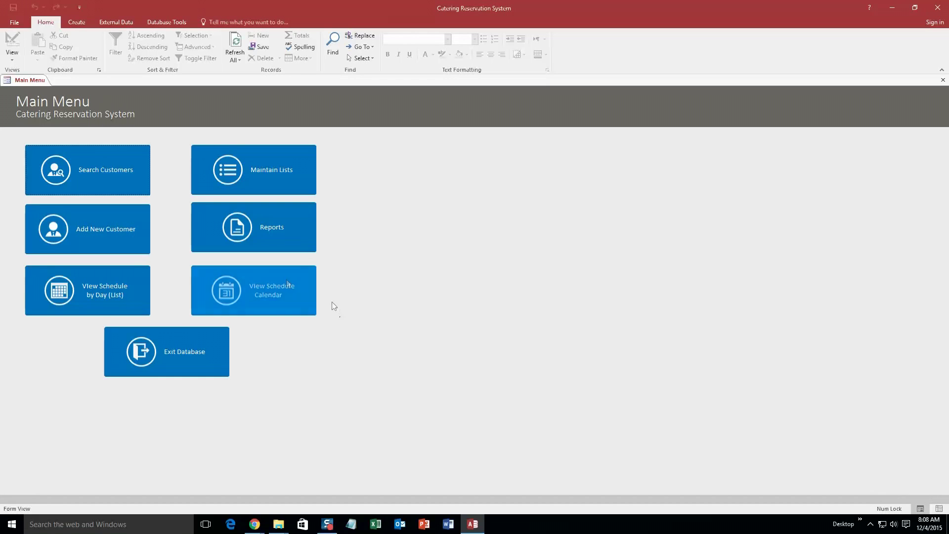
Add a new customer, entering the first name, last name and e-mail address
click(114, 228)
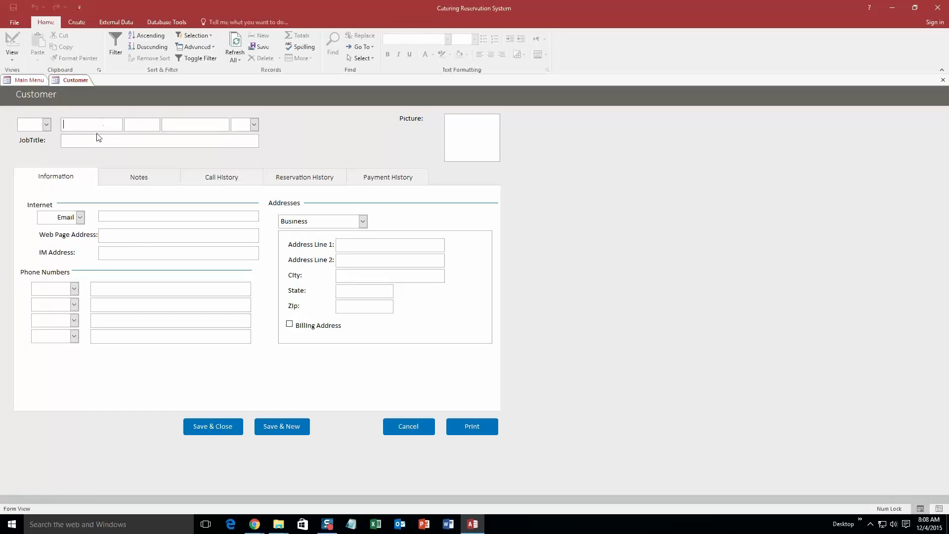
text(James)
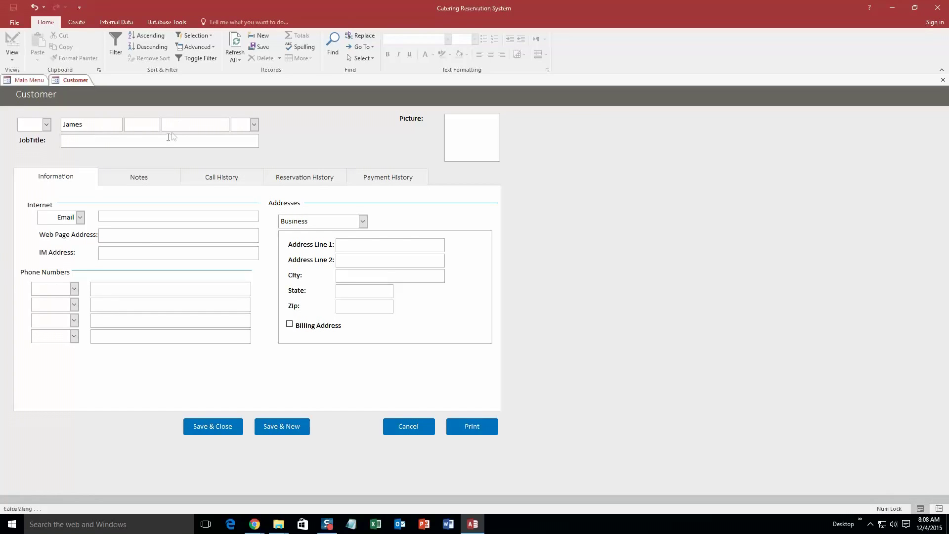
click(176, 127)
text(Smith)
click(107, 213)
text(Jame)
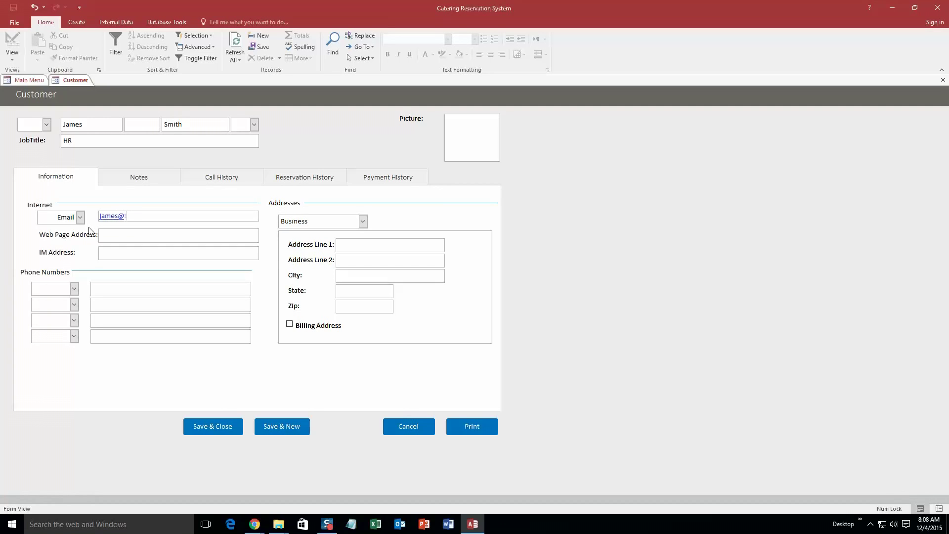
text(s@test.com)
Give the customer a Business phone number, keeping Business as the address type
click(75, 288)
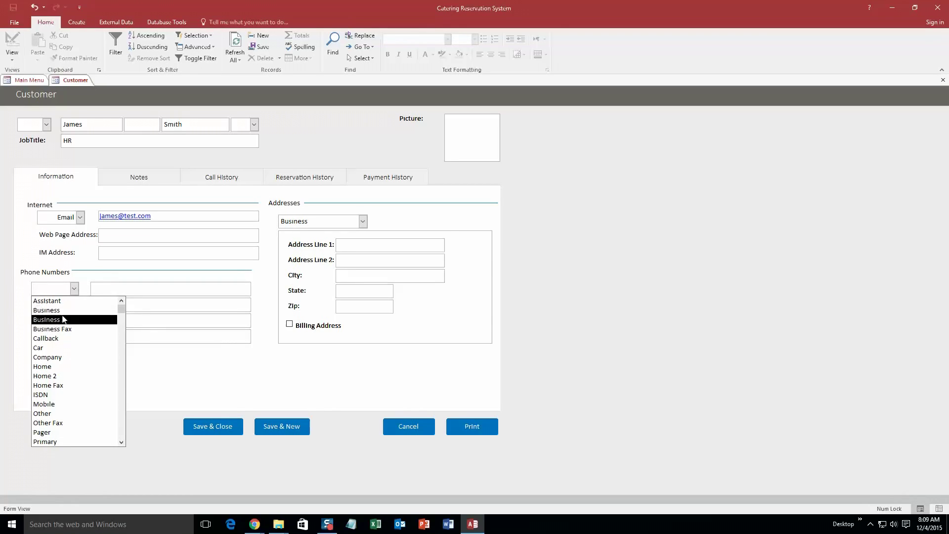
click(62, 311)
click(94, 289)
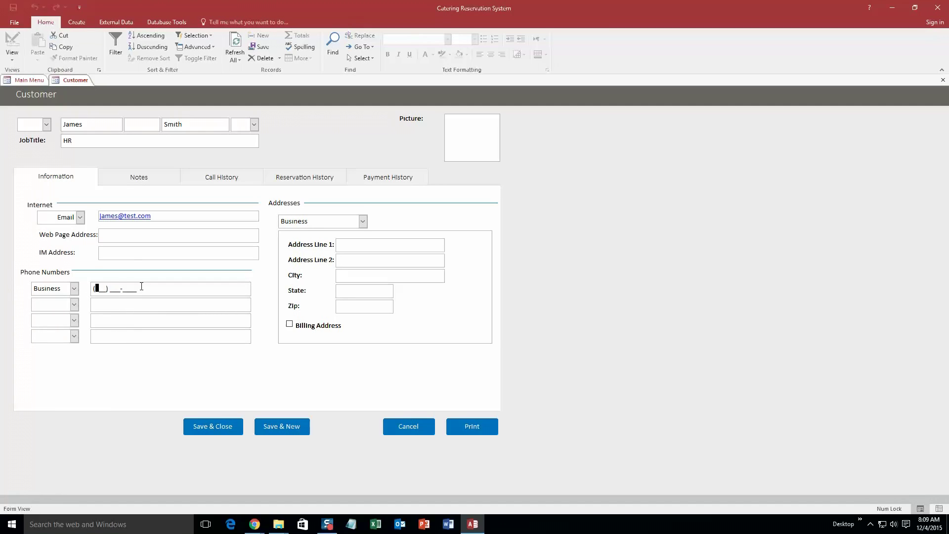
text(111) 111-1111)
click(363, 221)
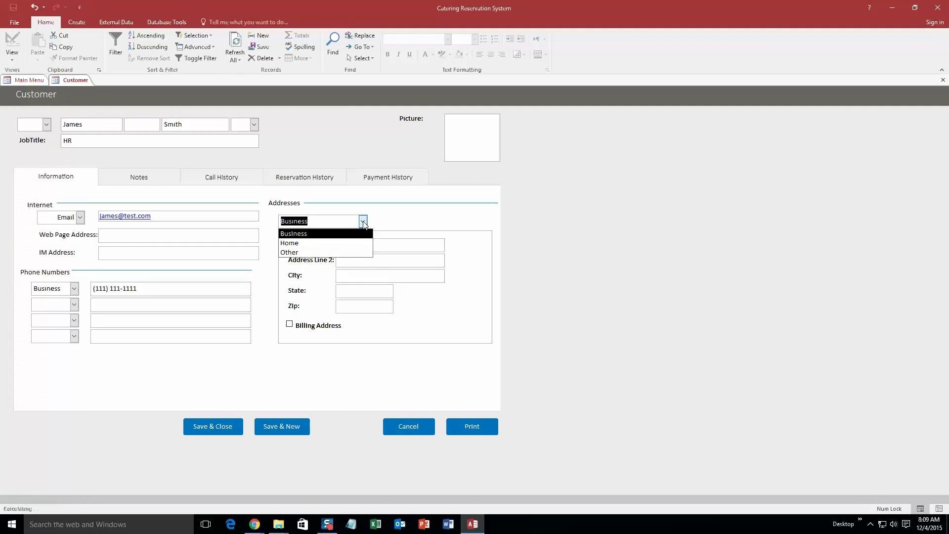
click(364, 223)
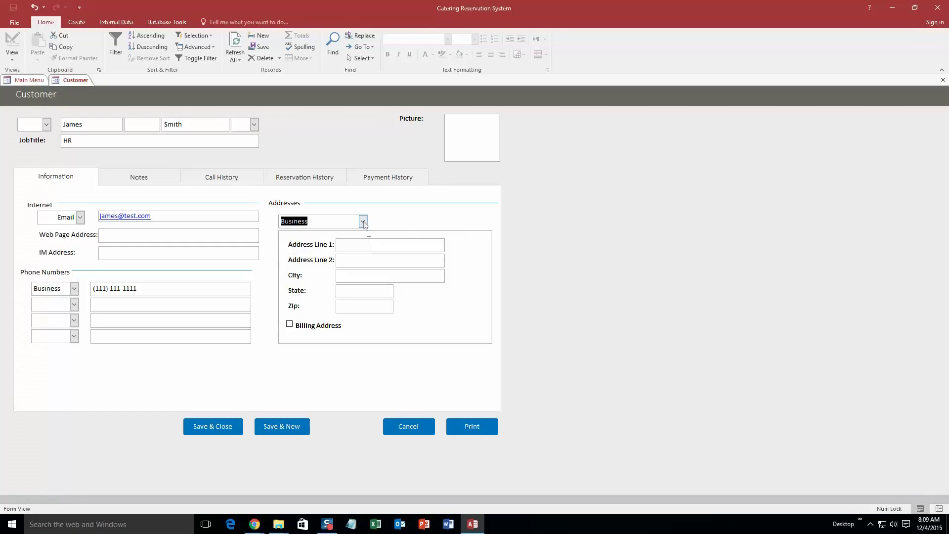
Browse the Notes, Call History, Reservation History and Payment History tabs, then return to Information
click(143, 176)
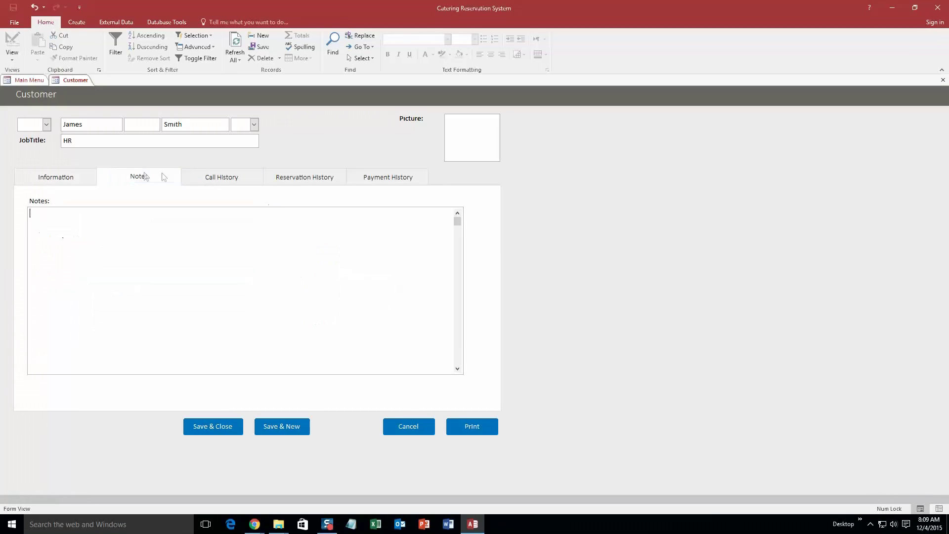
click(206, 179)
click(309, 179)
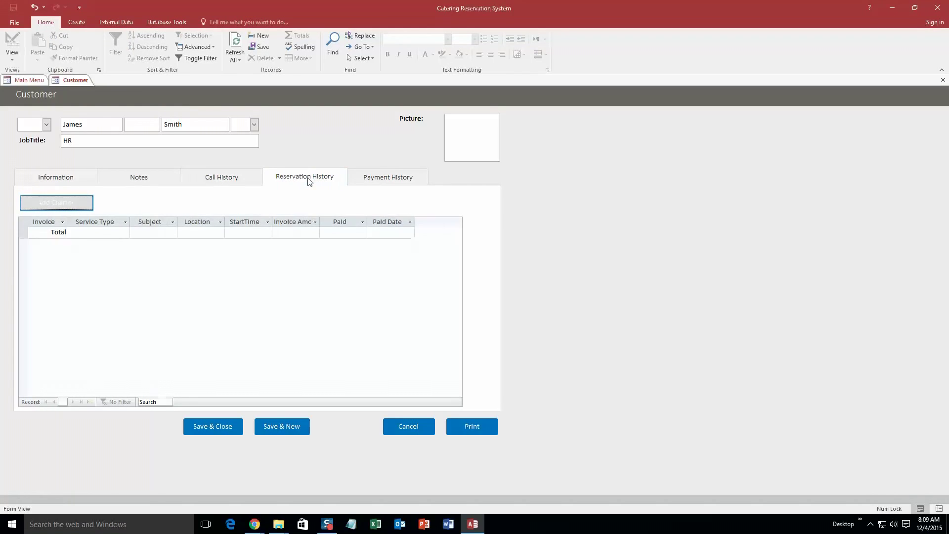
click(359, 182)
click(71, 177)
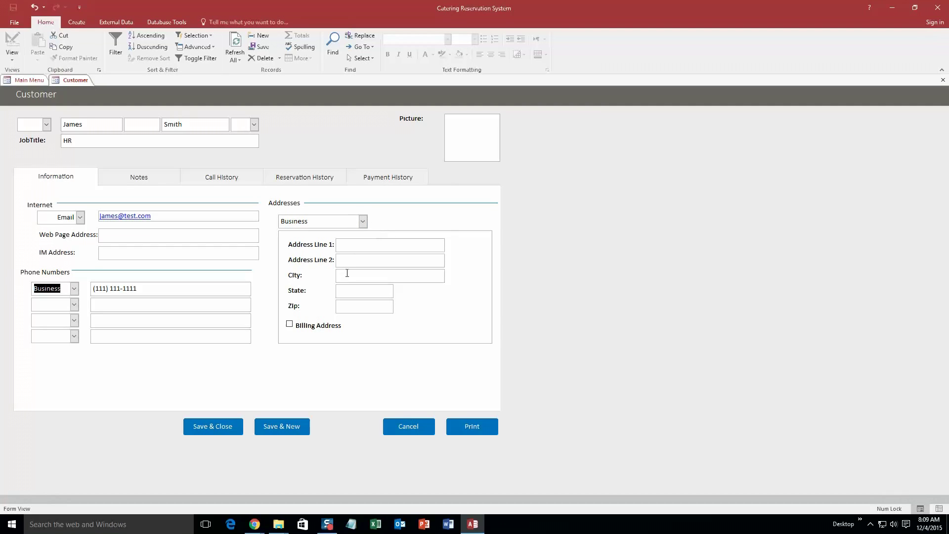
Save & Close the customer, find it with Search Customers by last name, then open View Schedule Calendar
click(215, 425)
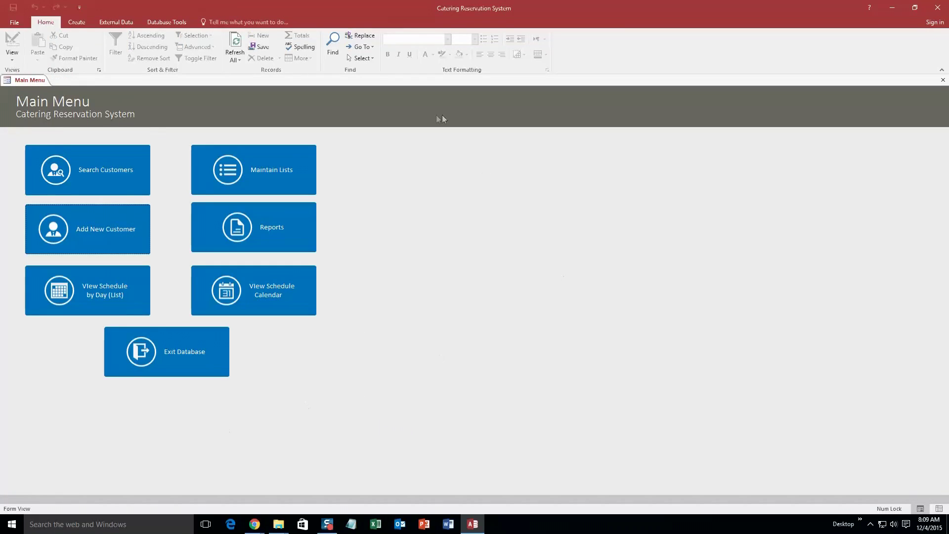
click(98, 165)
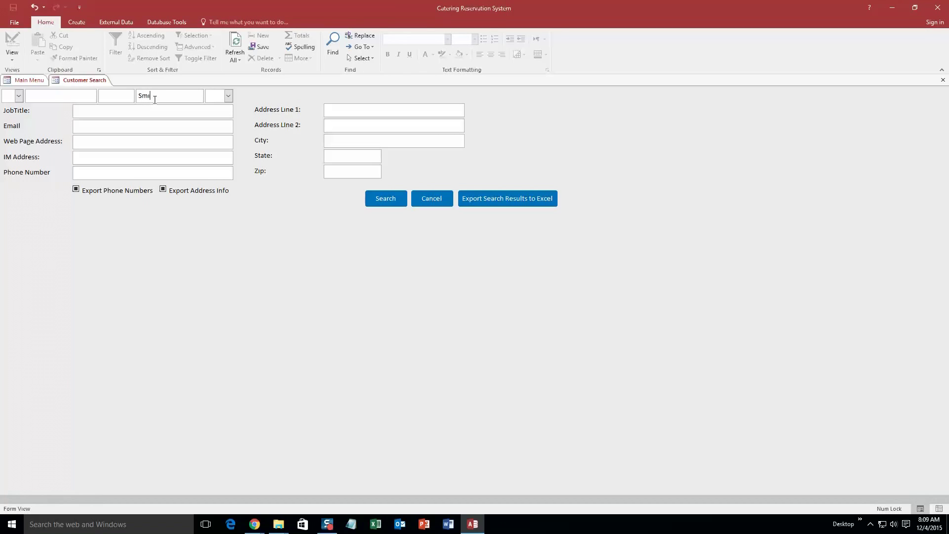
click(378, 200)
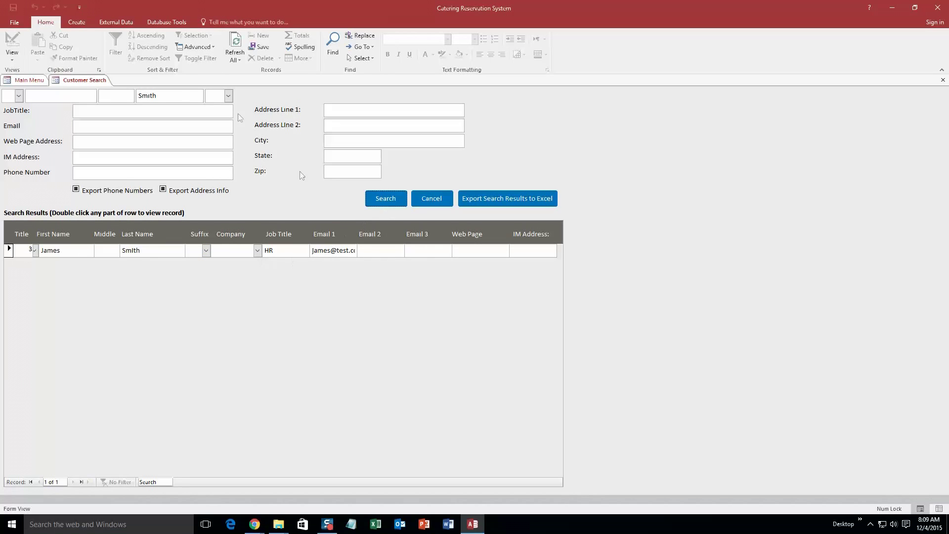
right_click(82, 79)
click(96, 93)
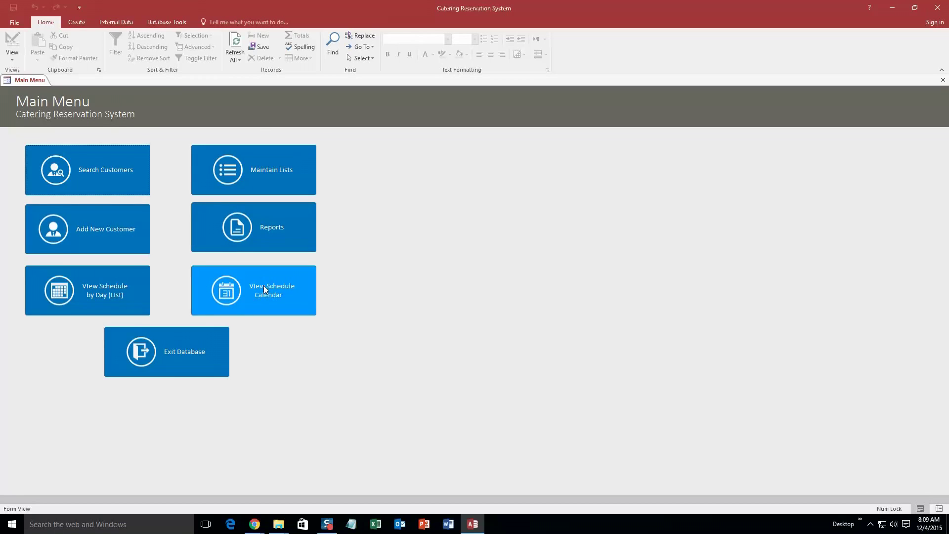
click(248, 285)
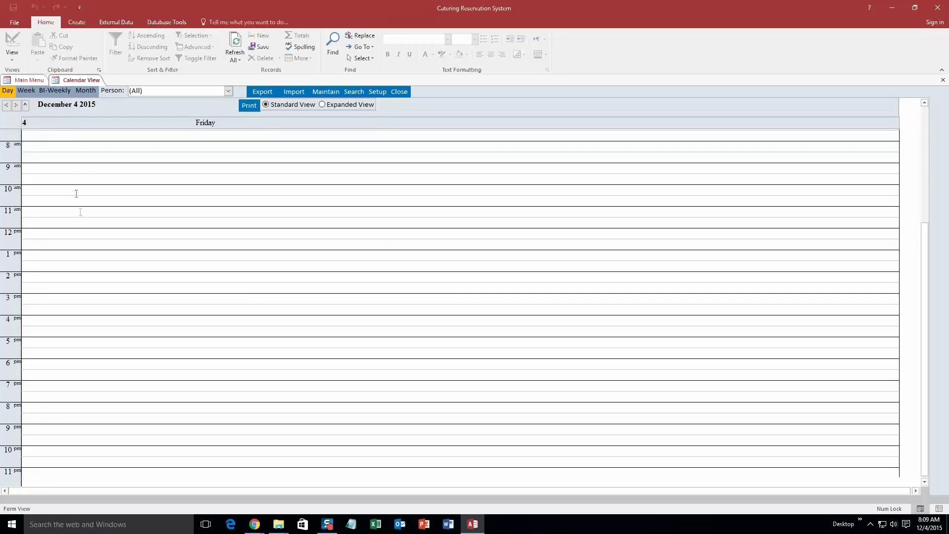
Step through Month, Bi-Weekly and Week views to Day view, advanced to December 1 2015
click(85, 91)
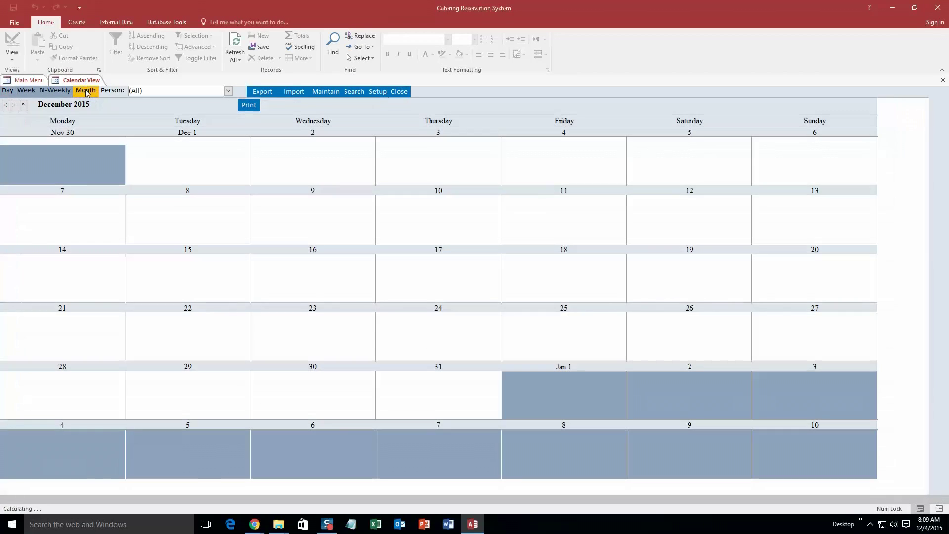
click(59, 91)
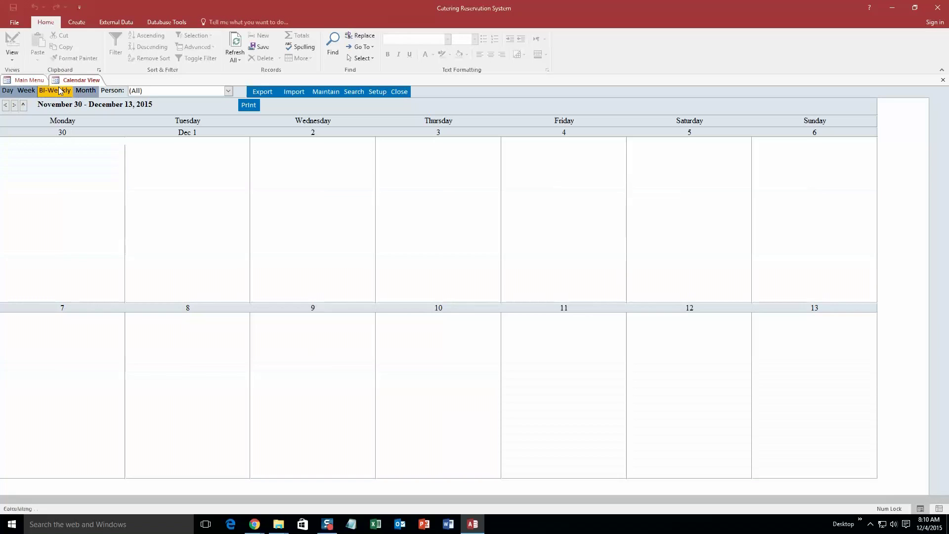
click(26, 90)
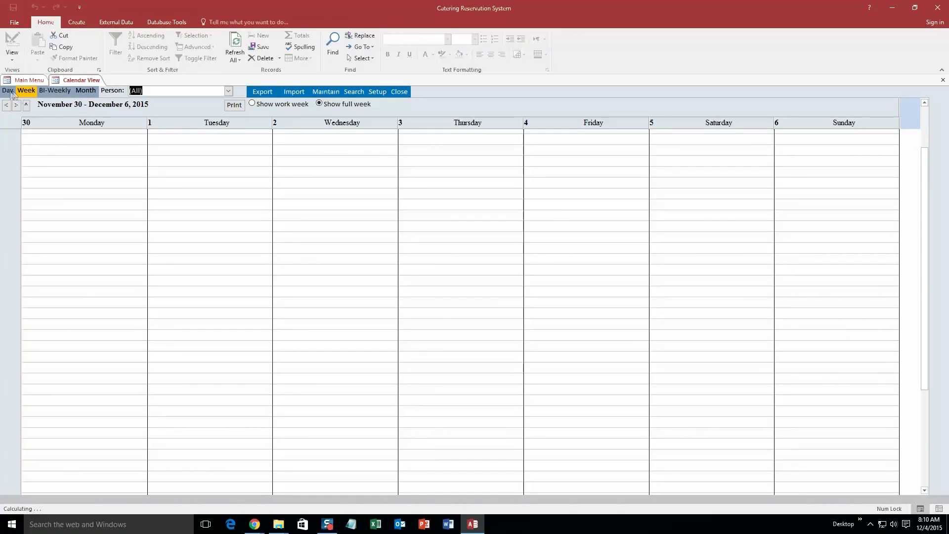
click(9, 91)
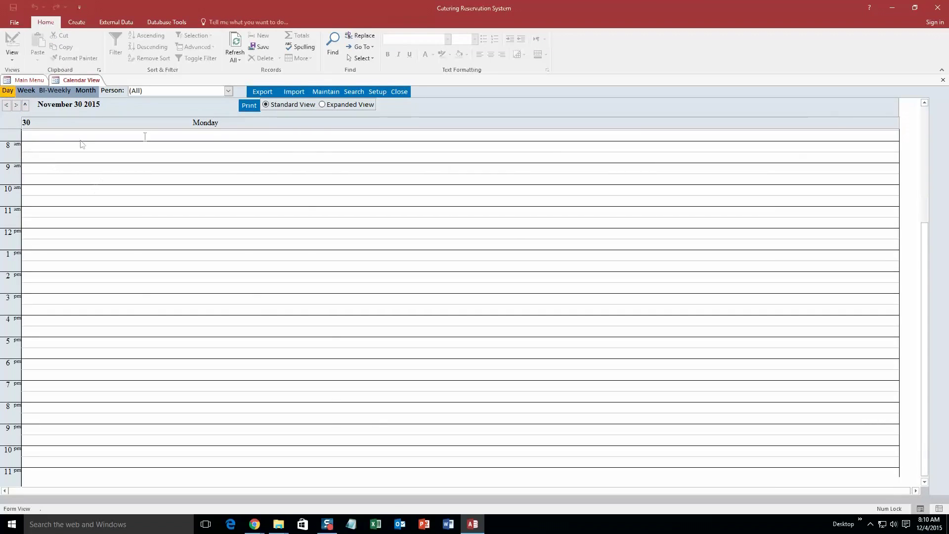
click(16, 105)
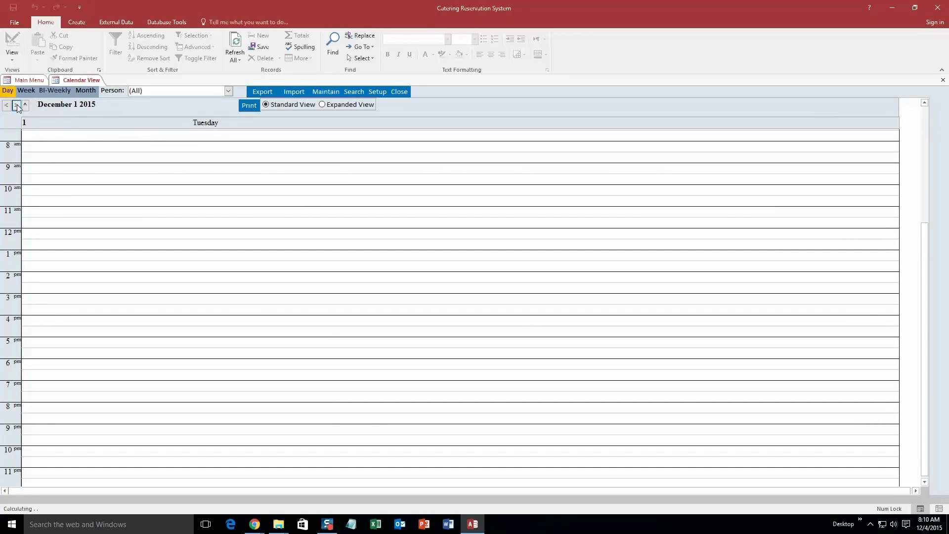
Create a Birthday appointment for the new customer with employee Person 1 at Location 1
double_click(41, 145)
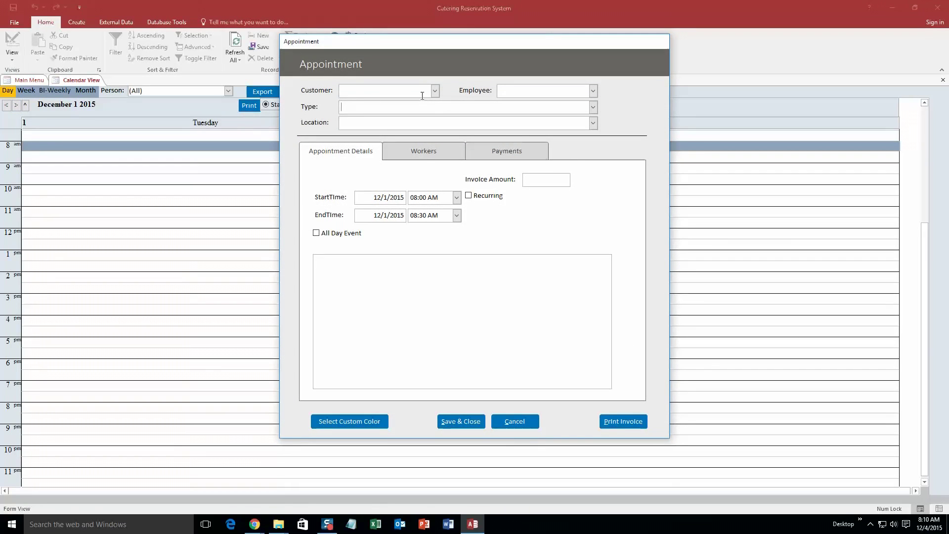
click(593, 108)
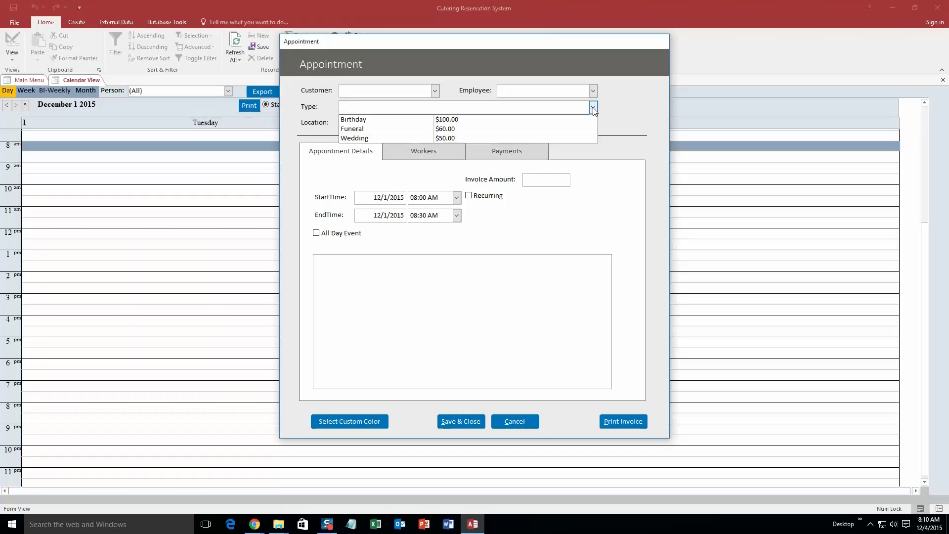
click(385, 120)
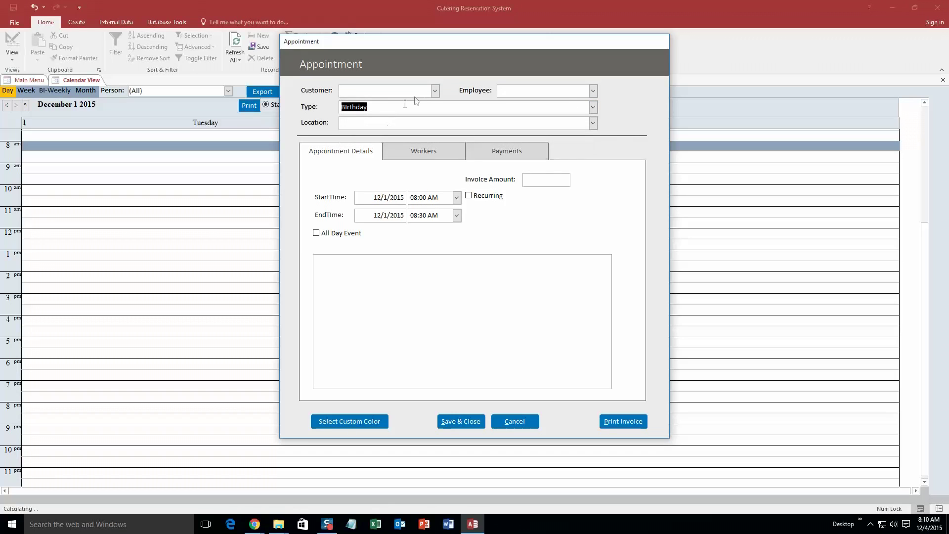
click(434, 91)
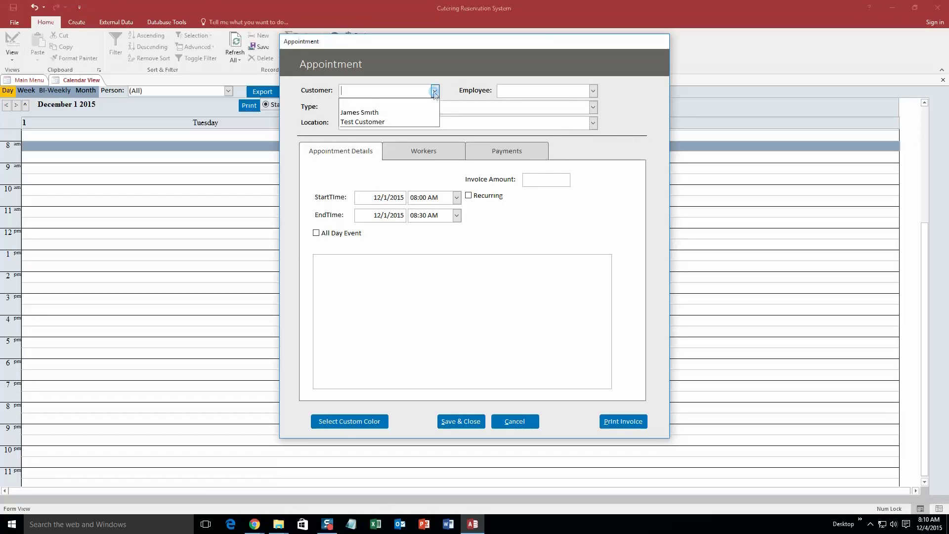
click(390, 112)
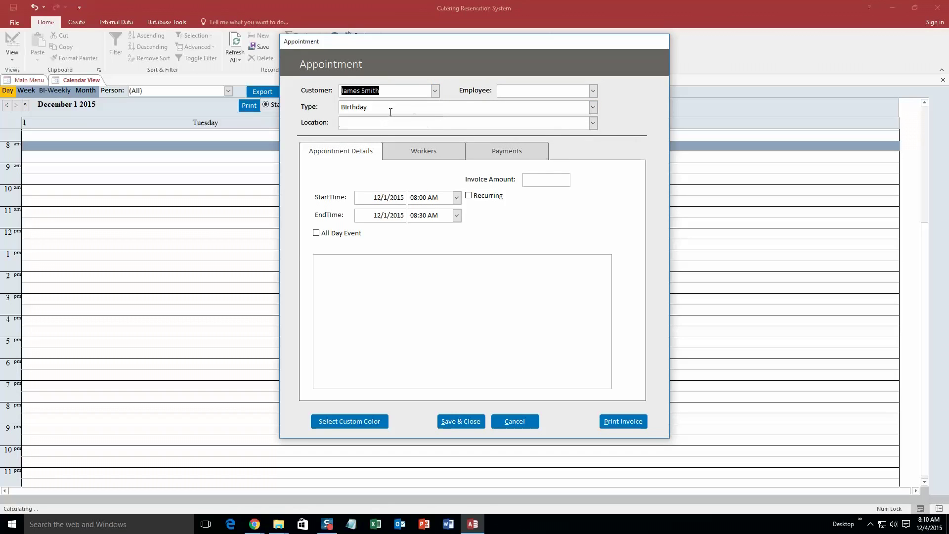
click(593, 92)
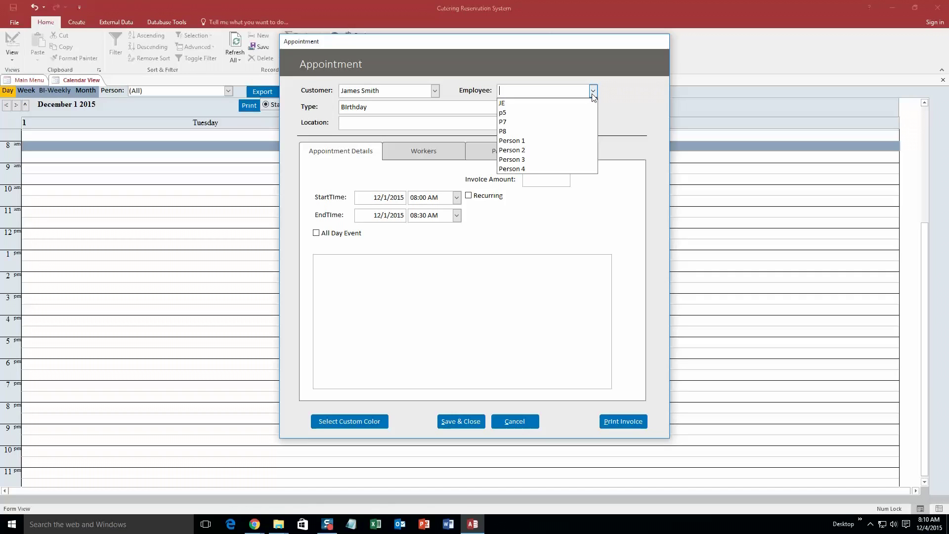
click(531, 140)
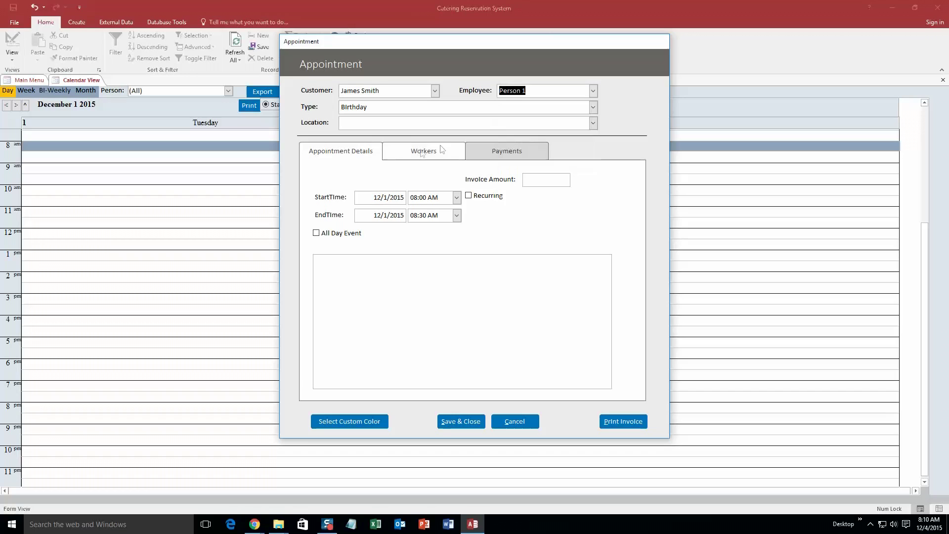
click(592, 123)
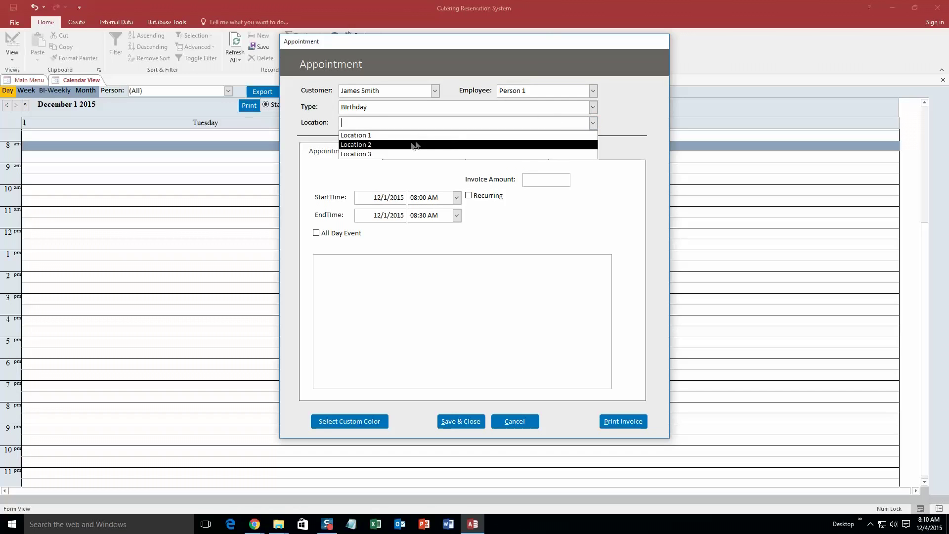
click(415, 135)
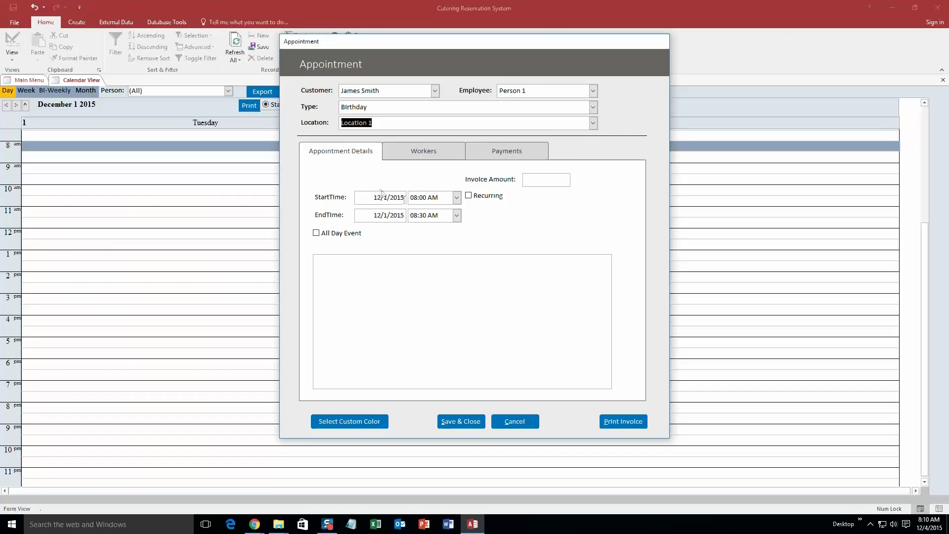
Set the appointment to 12/1/2015, from 03:00 PM to 06:00 PM
click(381, 197)
click(411, 195)
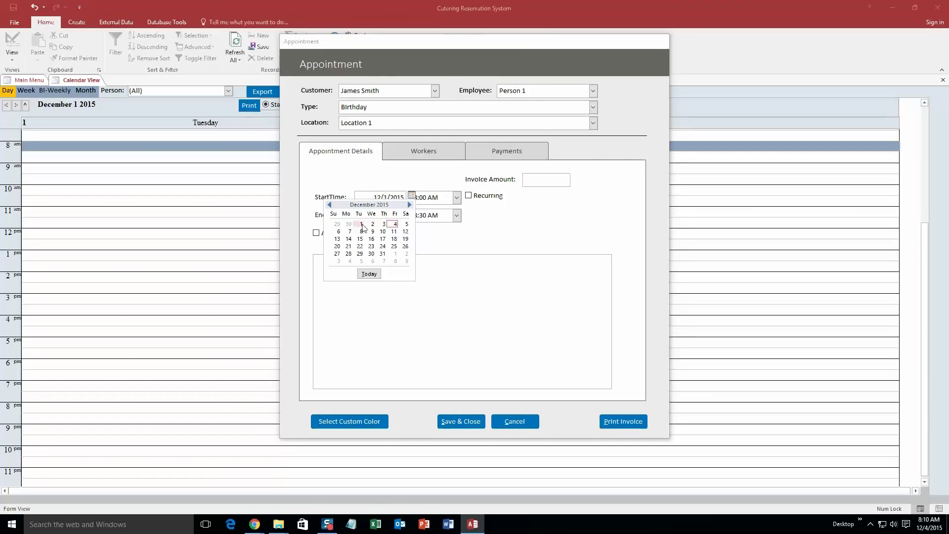
click(361, 224)
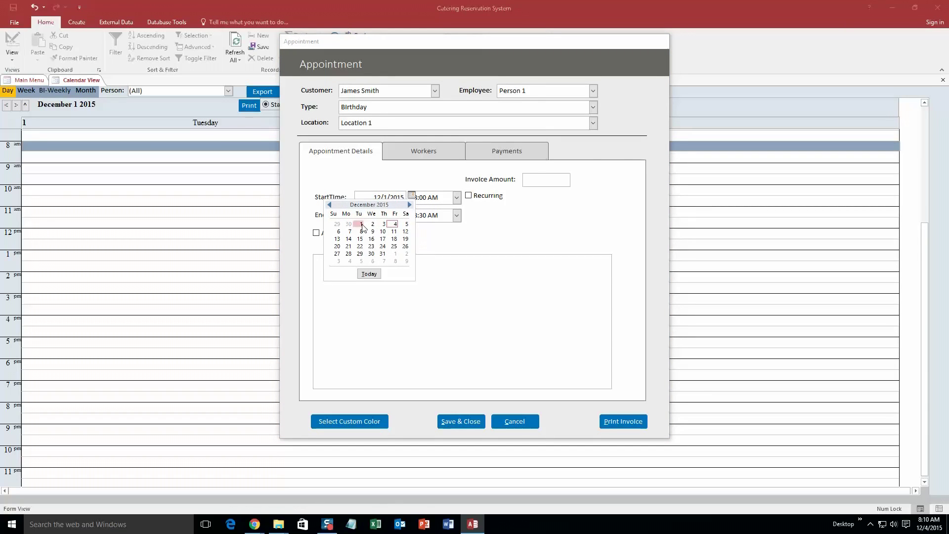
click(457, 197)
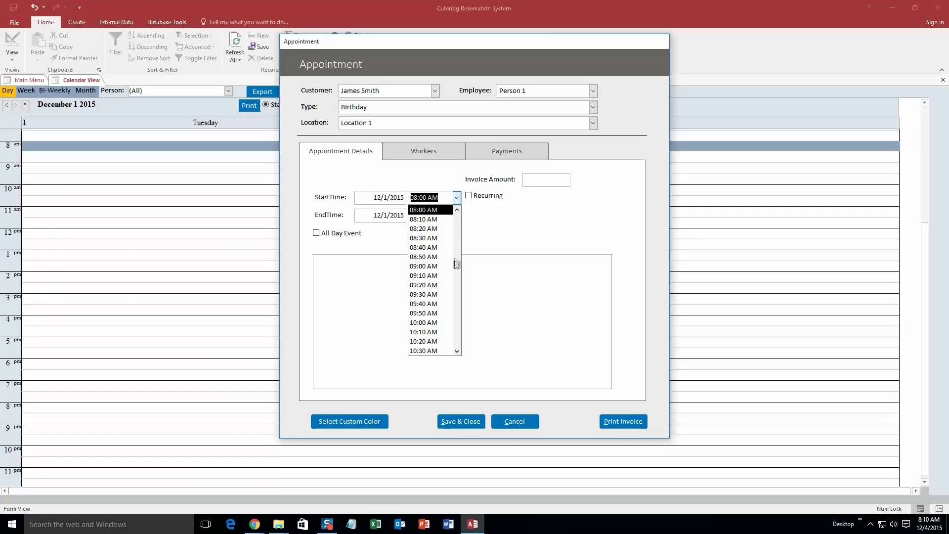
drag(455, 260, 457, 297)
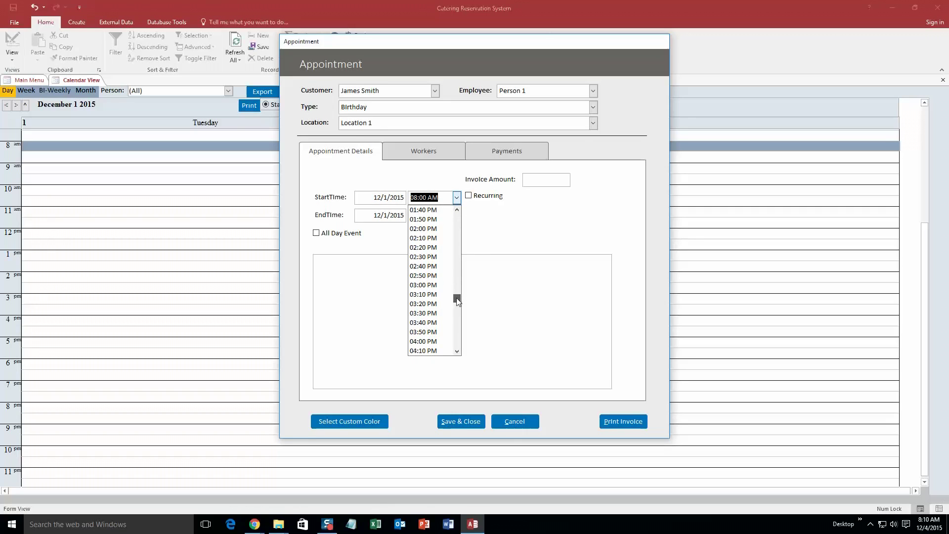
click(421, 294)
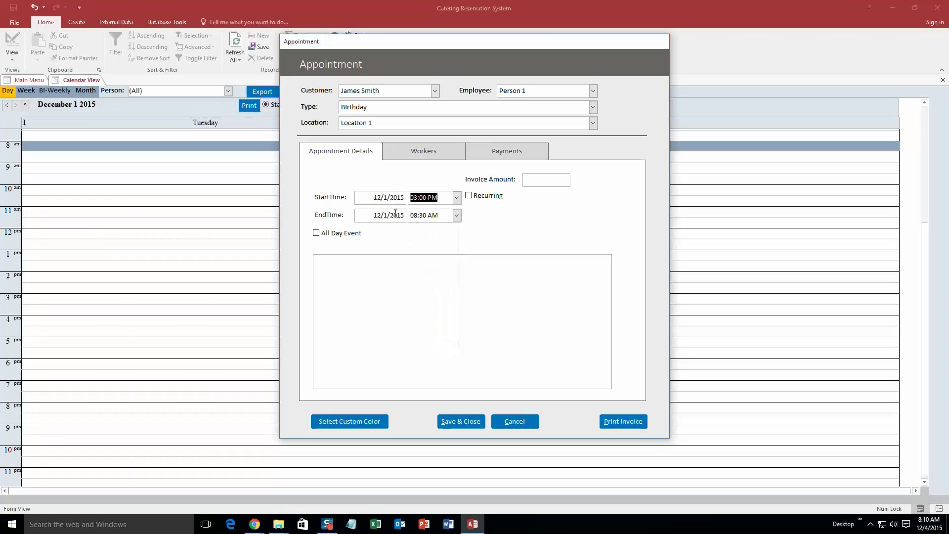
click(456, 216)
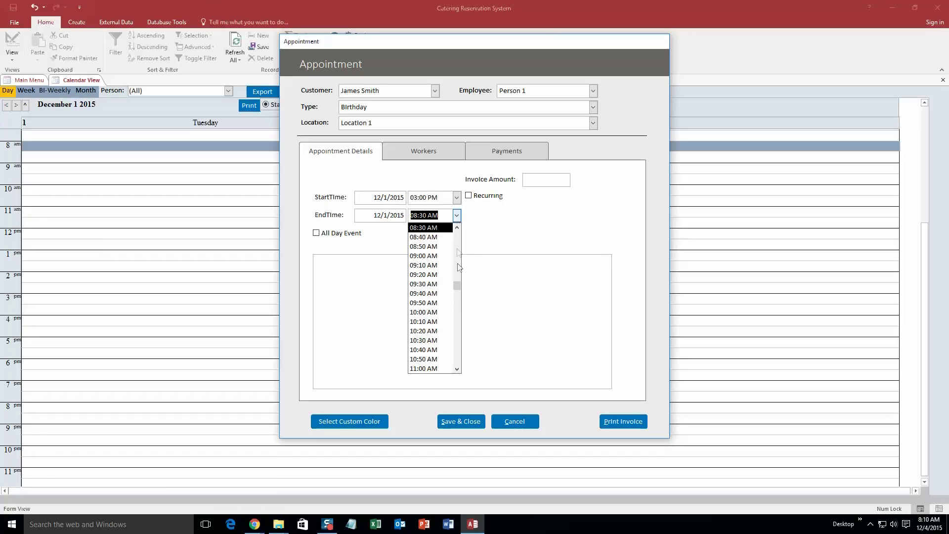
drag(459, 285, 460, 336)
click(429, 274)
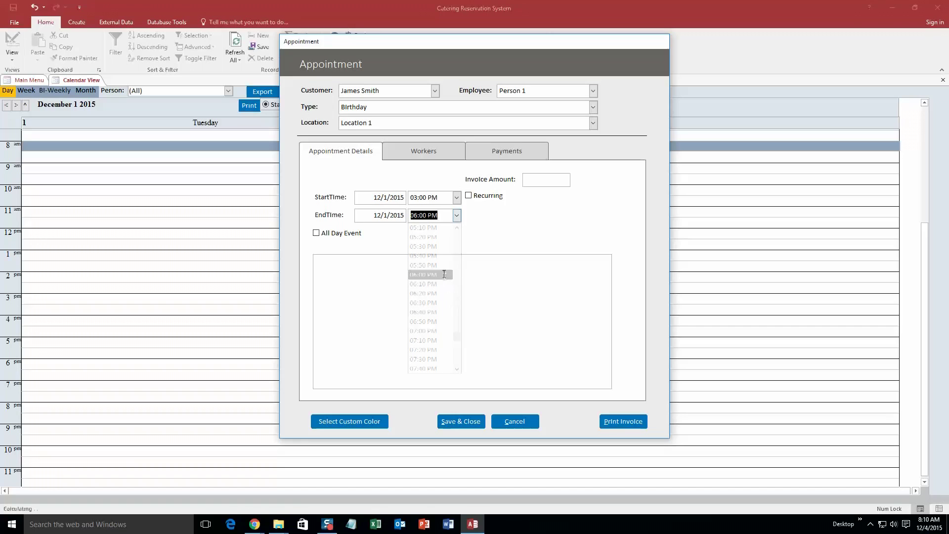
Enter a $100.00 invoice amount and review the event type prices
click(339, 262)
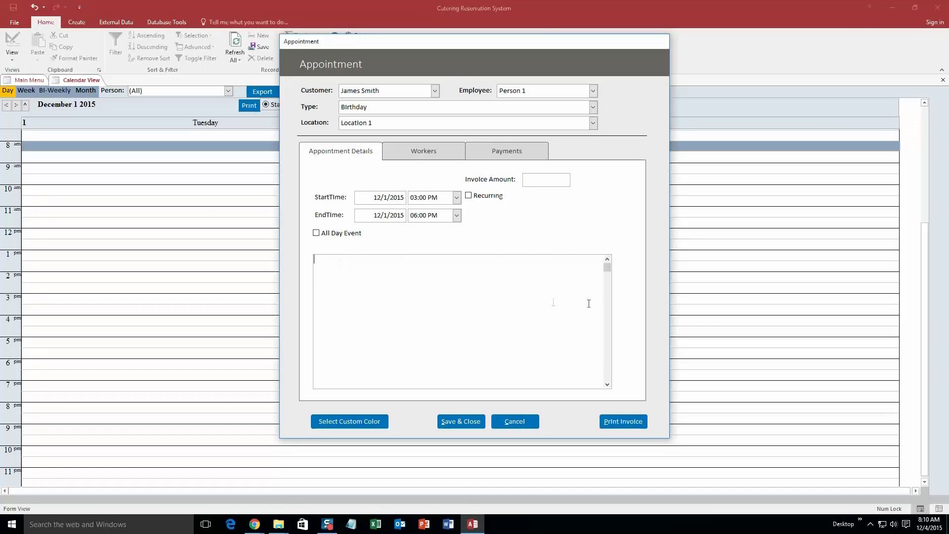
click(592, 107)
click(538, 180)
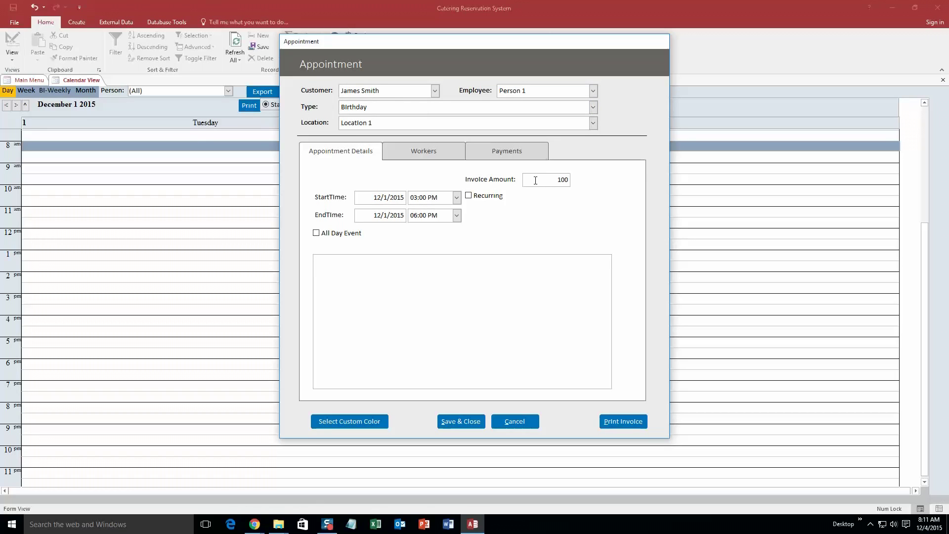
key(Tab)
click(592, 107)
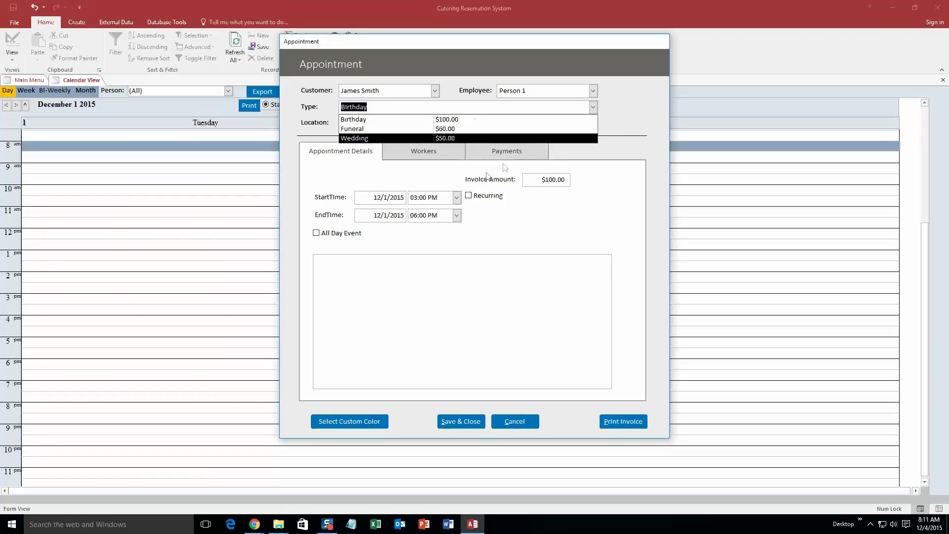
click(415, 153)
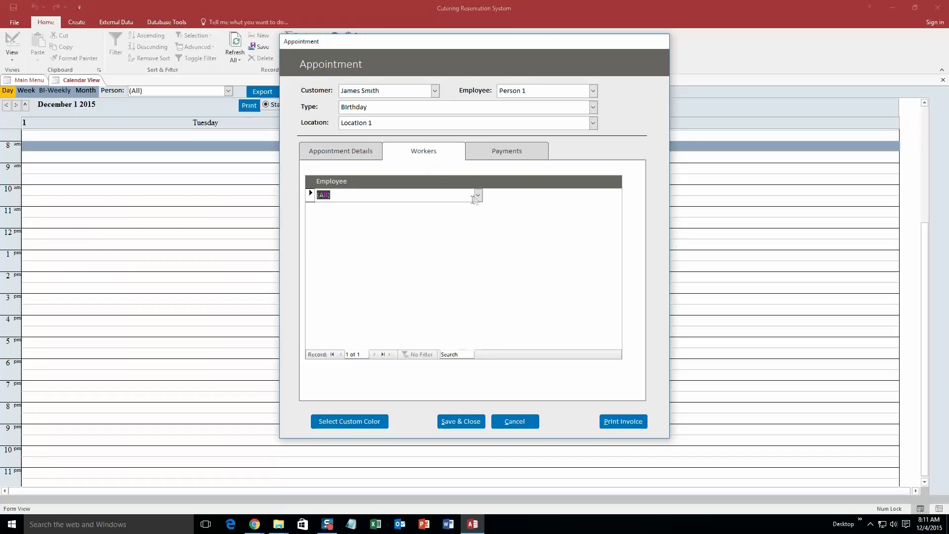
Assign Person 1, Person 2 and Person 3 as the appointment's three workers
click(478, 195)
click(381, 257)
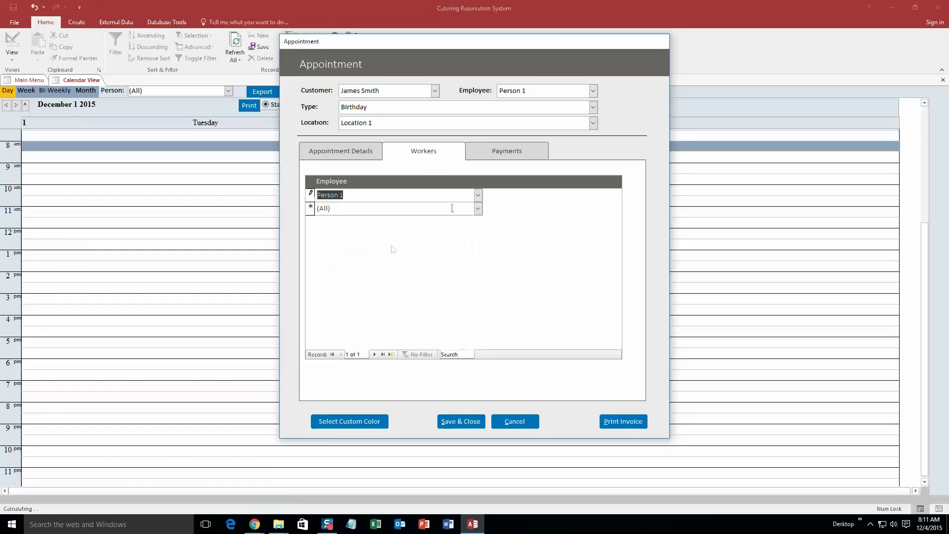
click(477, 210)
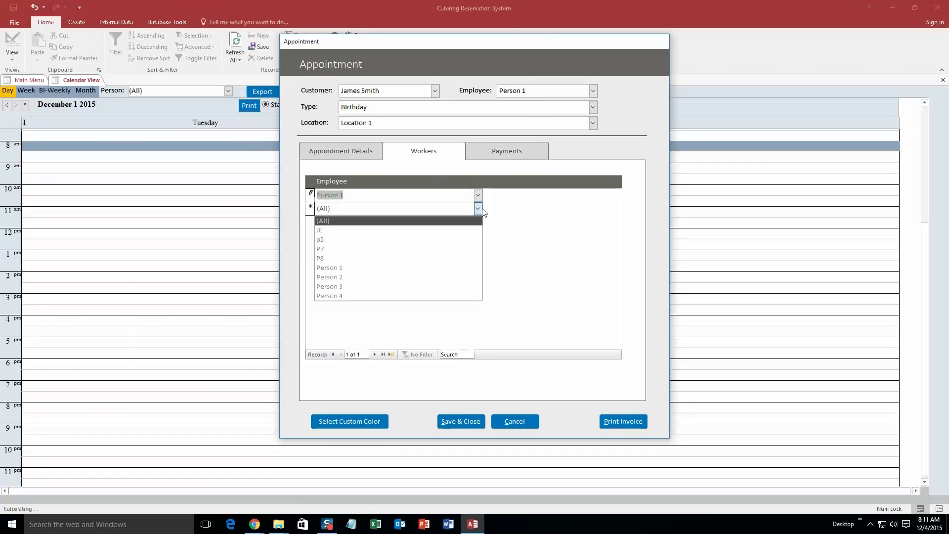
click(384, 278)
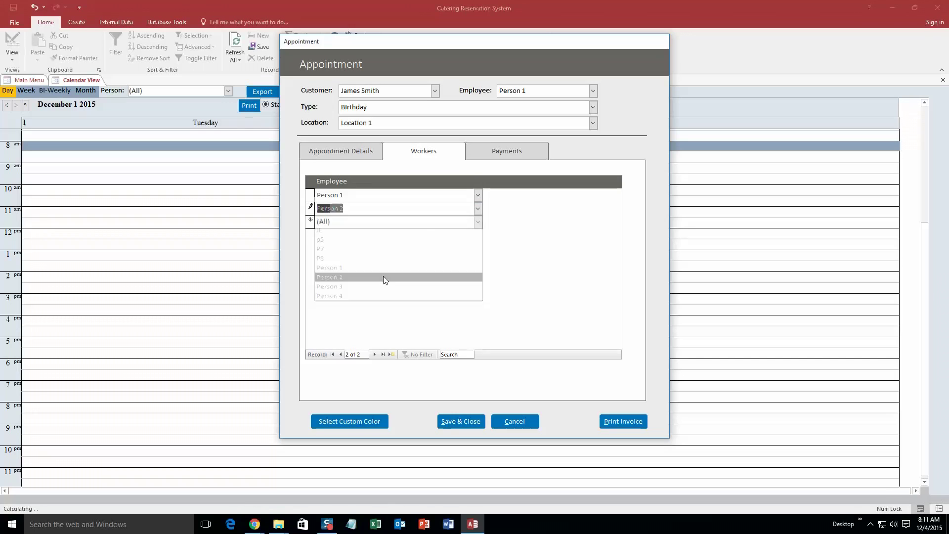
click(477, 221)
click(364, 299)
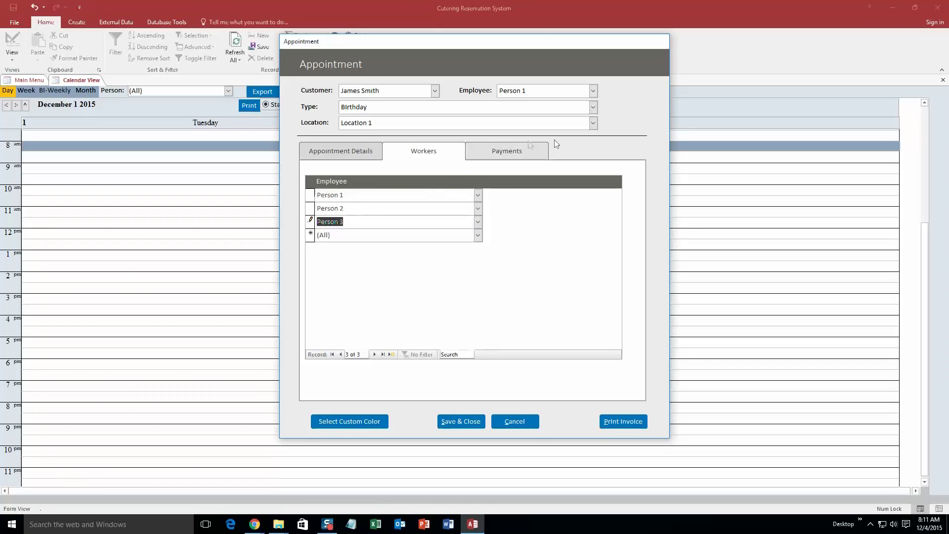
Check the Payments tab's billing methods without choosing one, then return to the appointment details
click(516, 153)
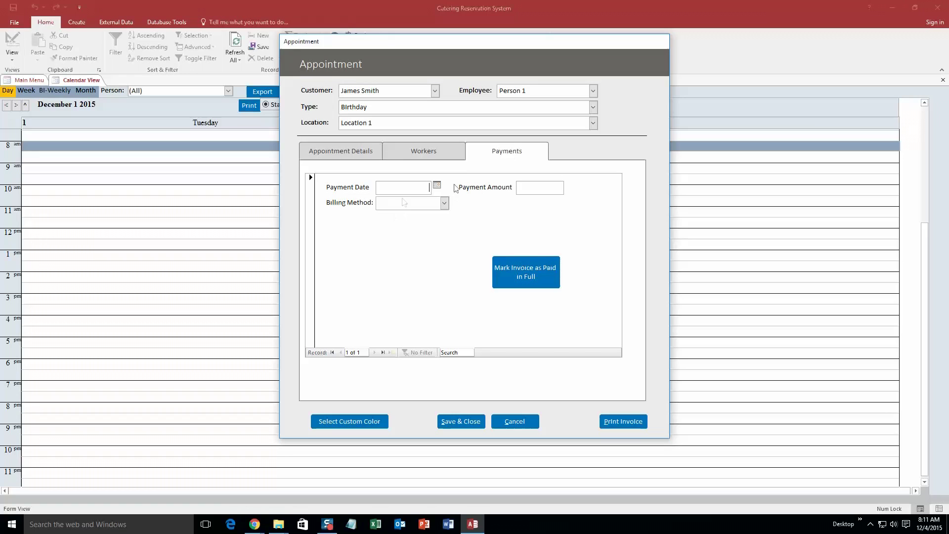
click(444, 203)
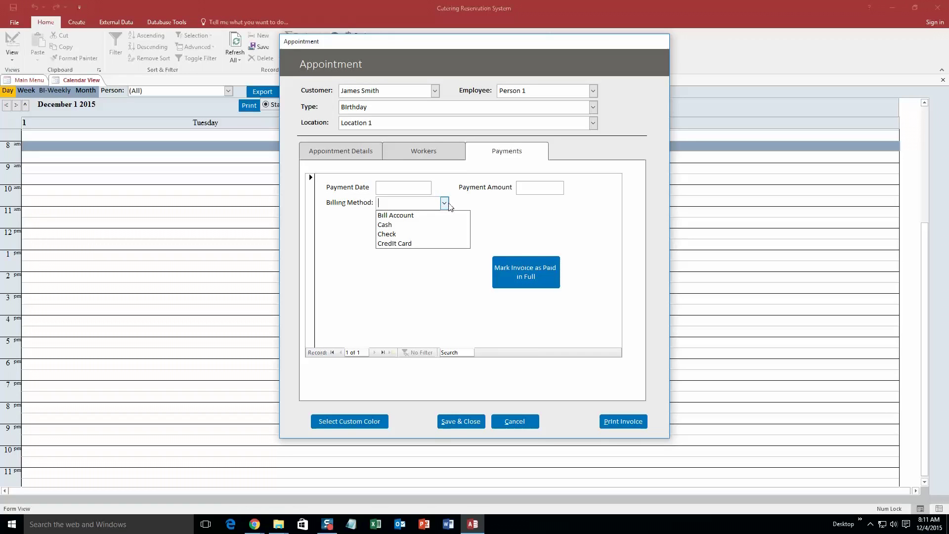
click(449, 206)
click(347, 152)
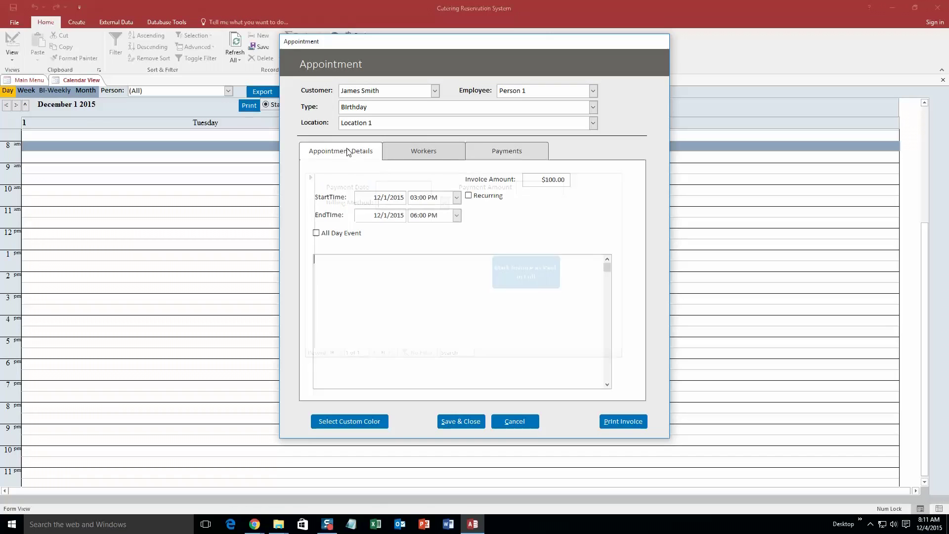
click(341, 421)
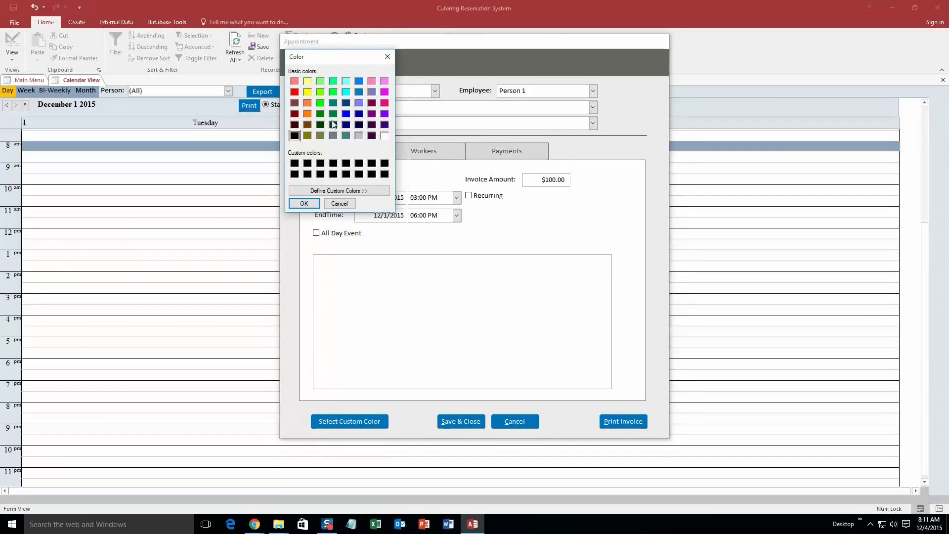
Set the Birthday appointment's custom colour to cyan, save and close it, and view December's month
click(346, 92)
click(304, 204)
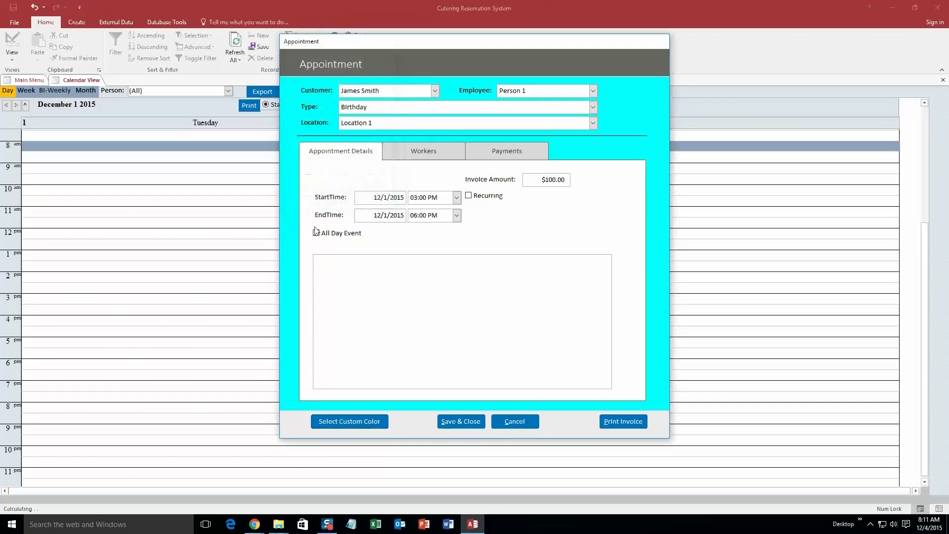
click(452, 422)
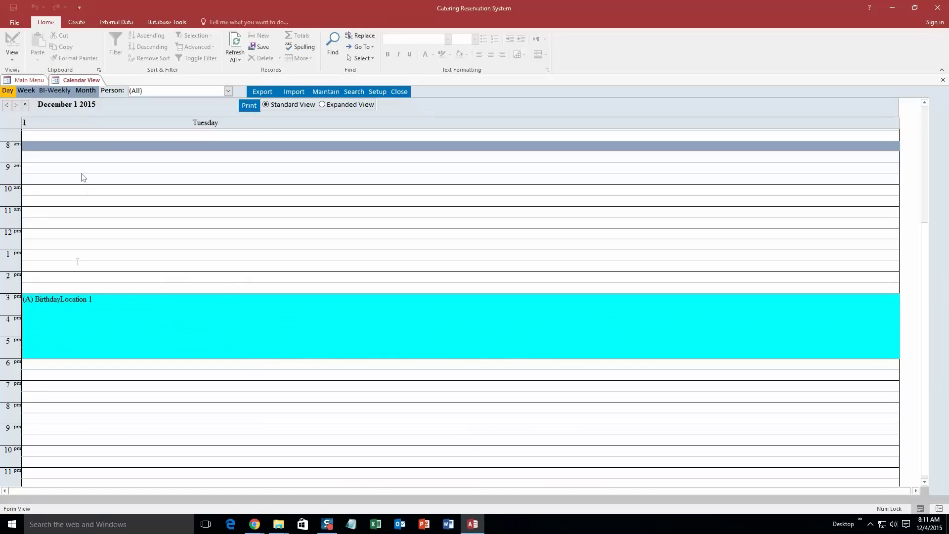
click(86, 91)
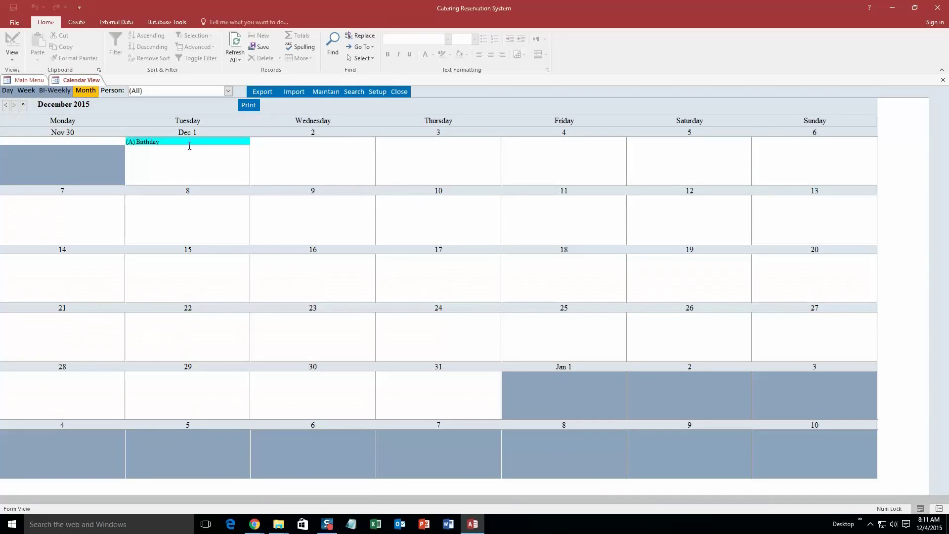
Inspect the Birthday booking in the December 1 day view, cancel, and close the Calendar View
click(158, 152)
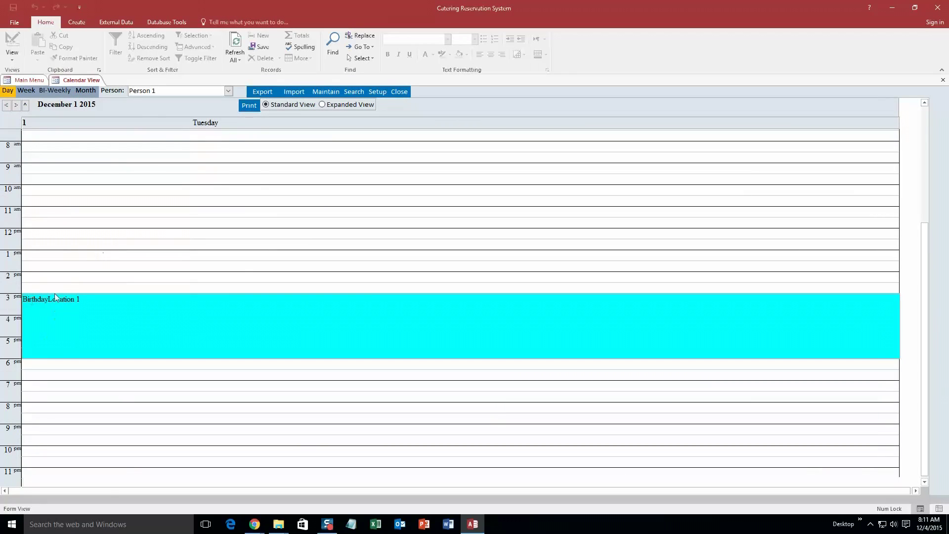
double_click(85, 302)
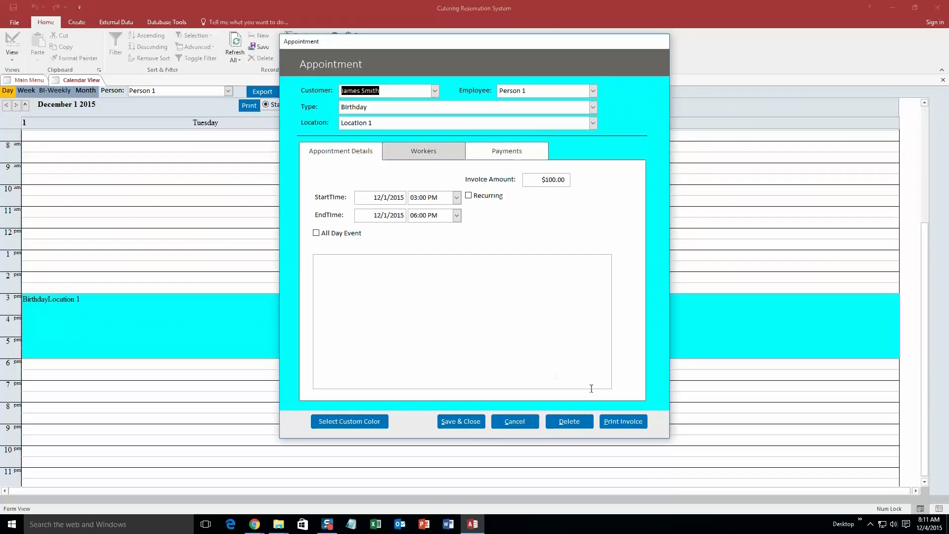
click(503, 426)
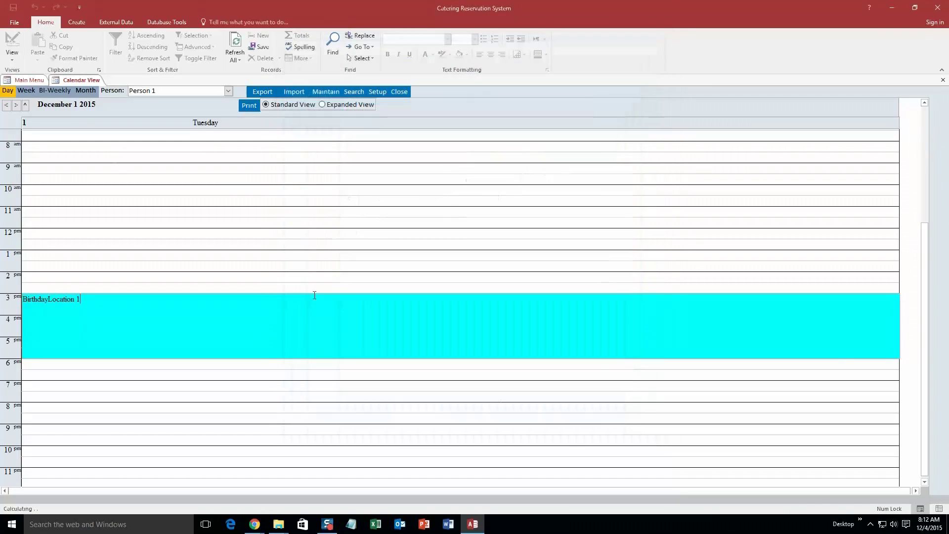
right_click(76, 83)
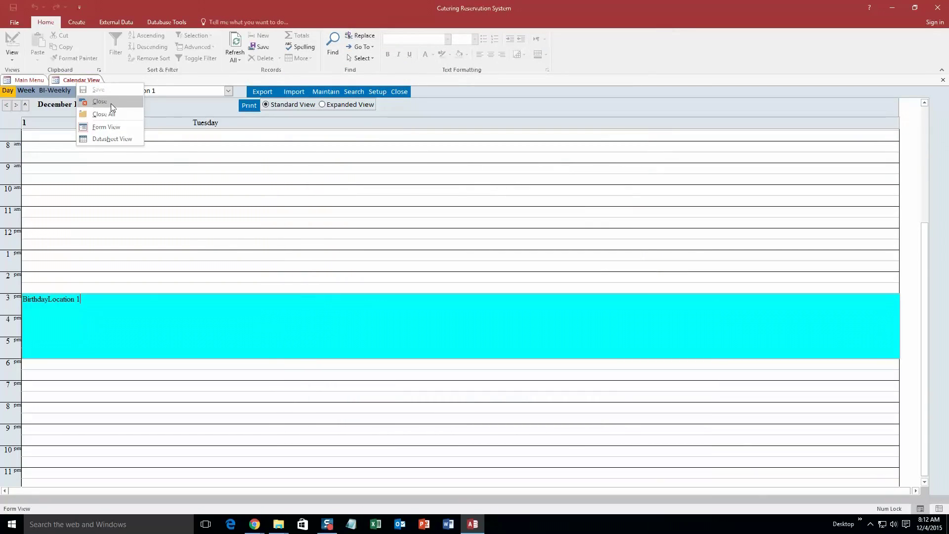
click(110, 103)
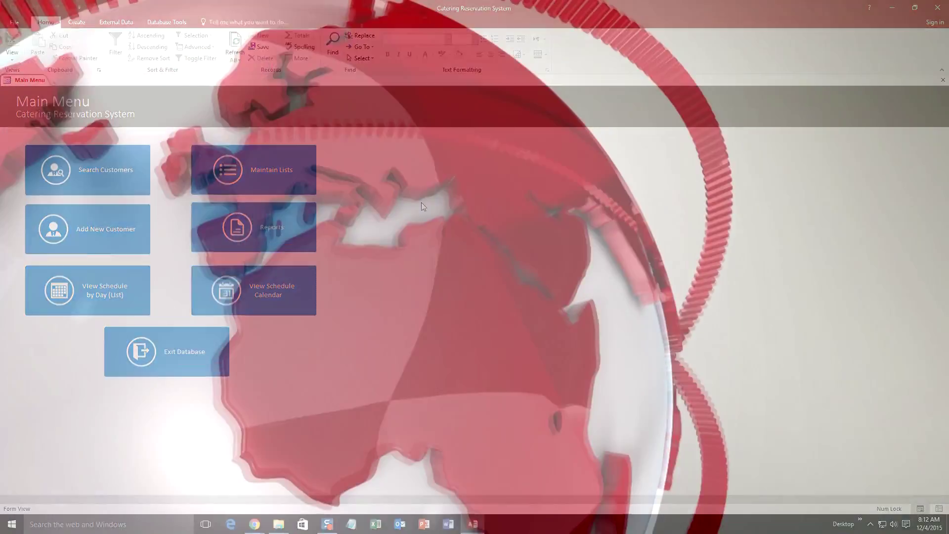